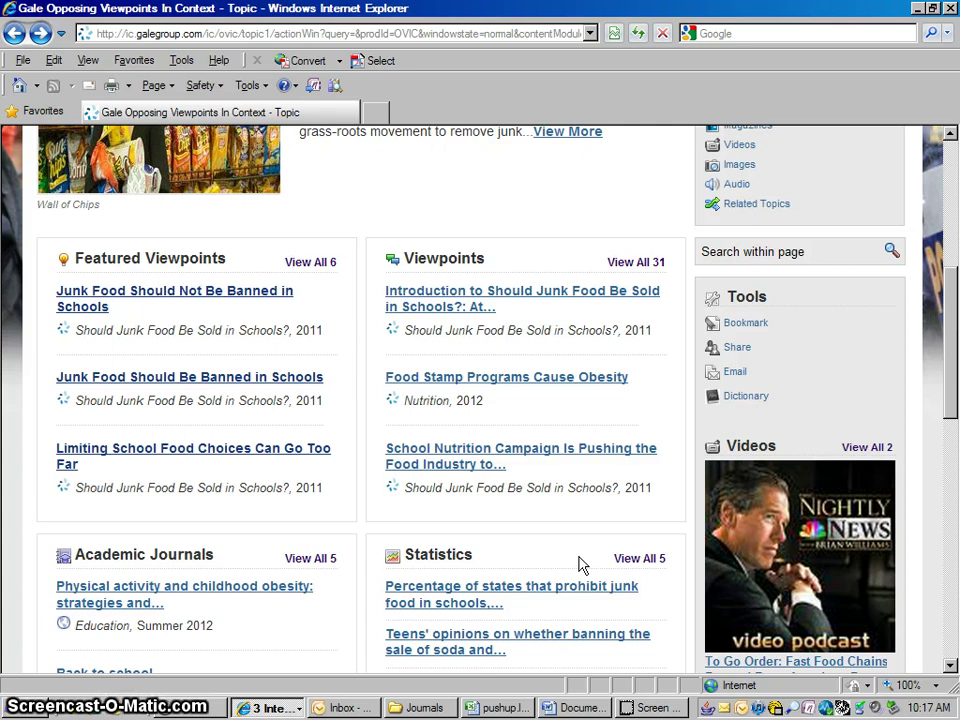
Scroll the Junk Food topic page and open the 'Junk Food Should Be Banned in Schools' viewpoint.
drag(952, 341, 944, 251)
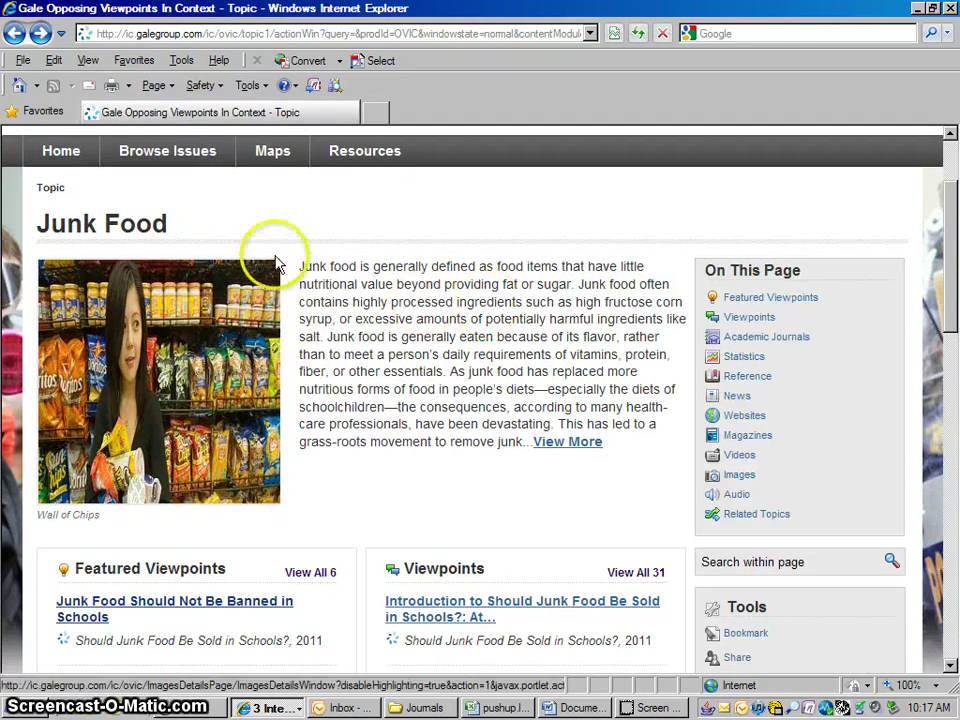
drag(953, 316, 951, 408)
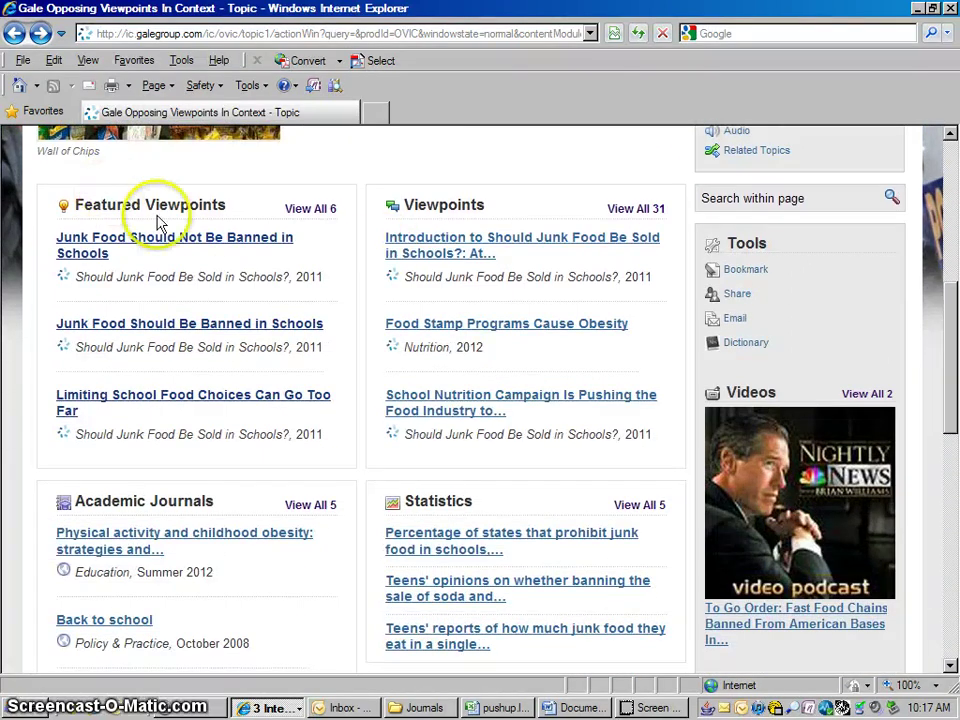
click(165, 329)
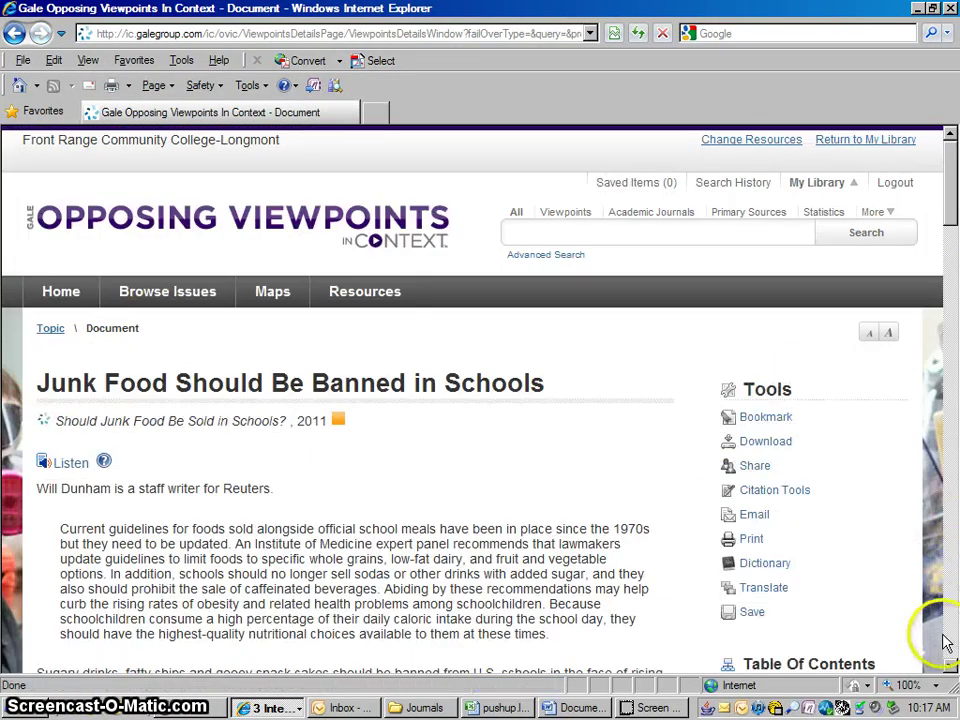
Download the article's MLA 7th Edition citation from Citation Tools and open it in the browser.
click(950, 666)
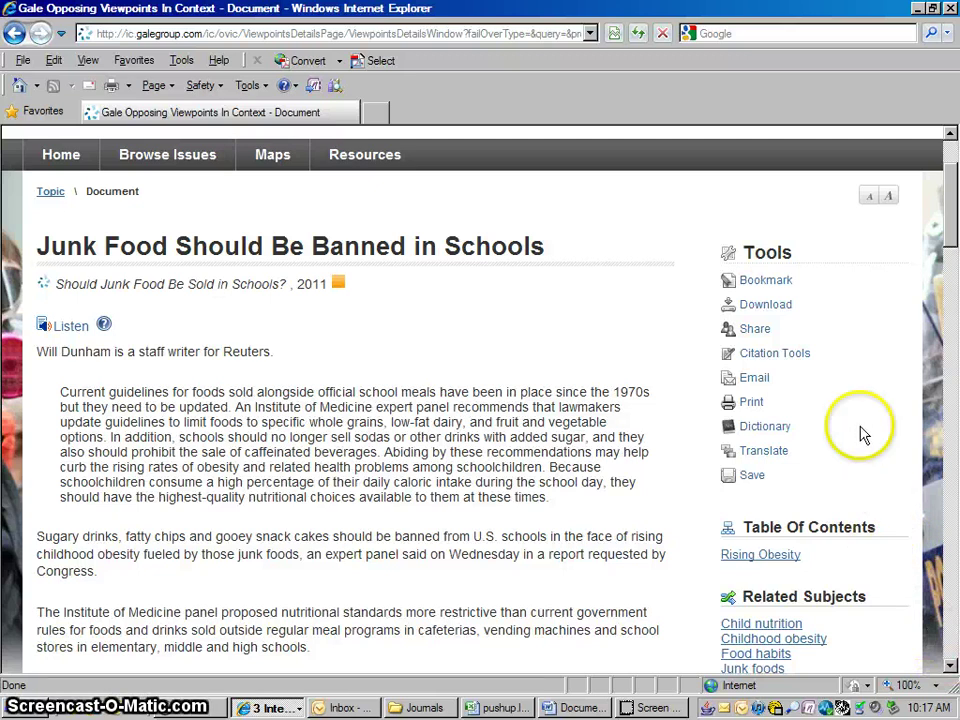
click(796, 358)
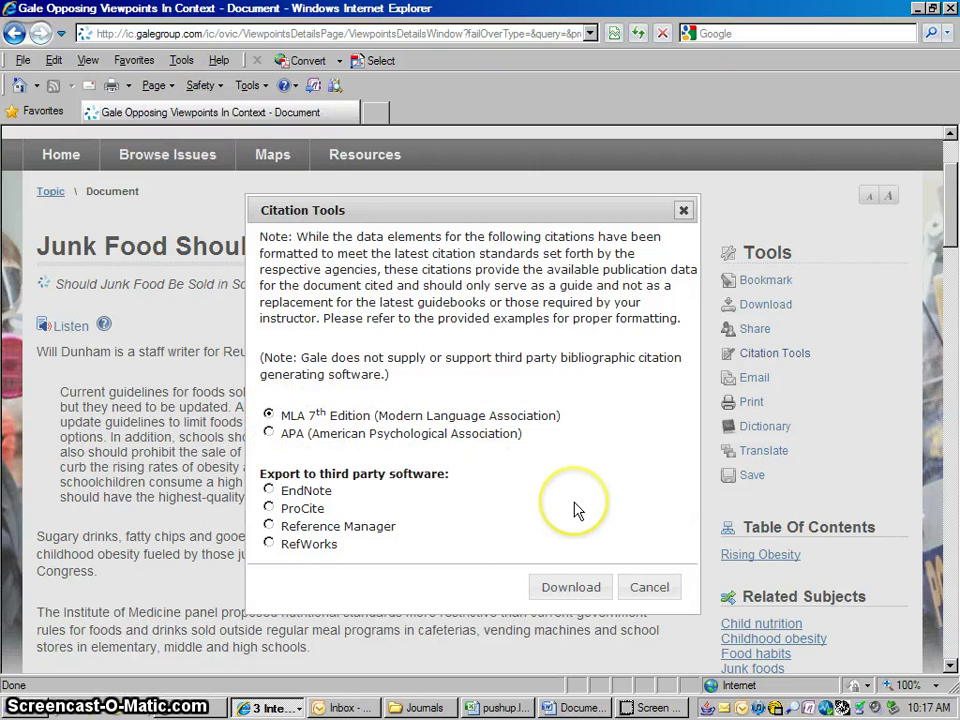
click(559, 590)
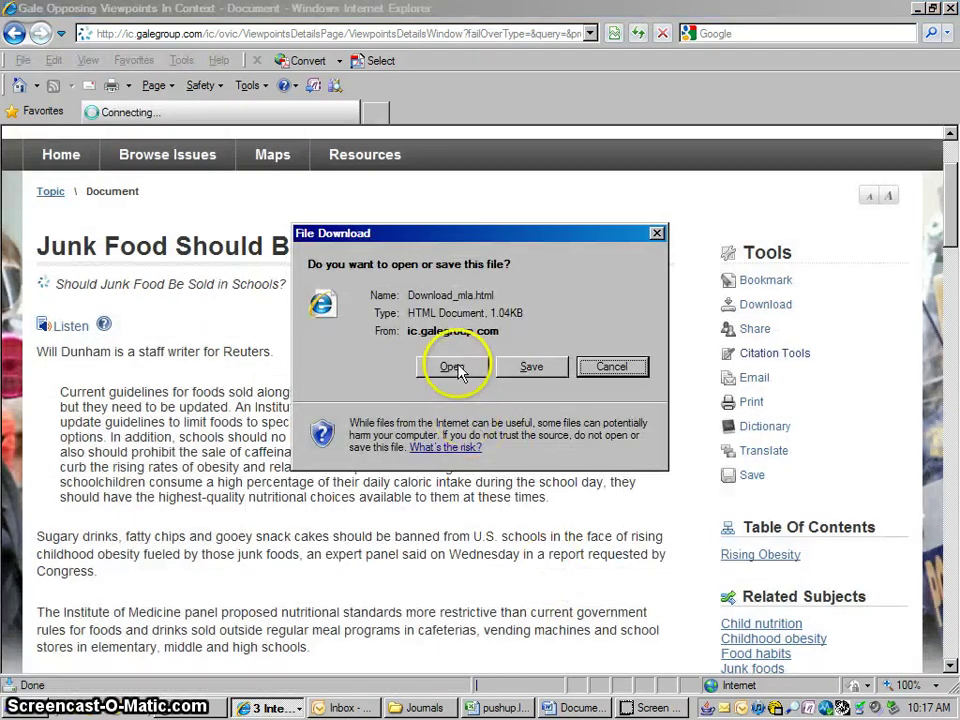
click(452, 367)
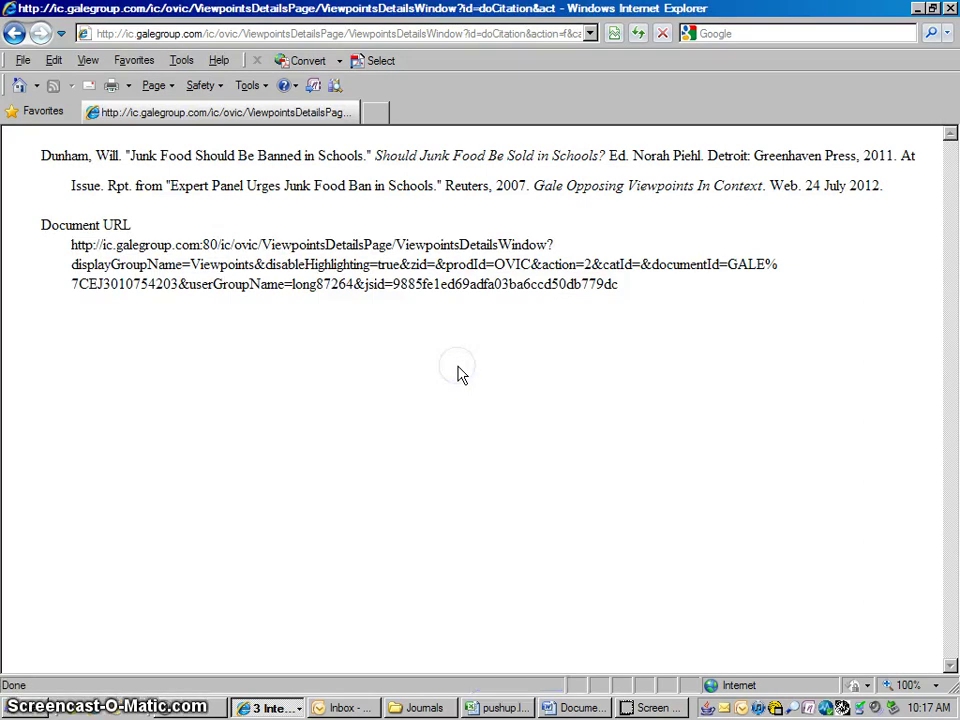
Select the entire Dunham citation paragraph and copy it.
click(40, 157)
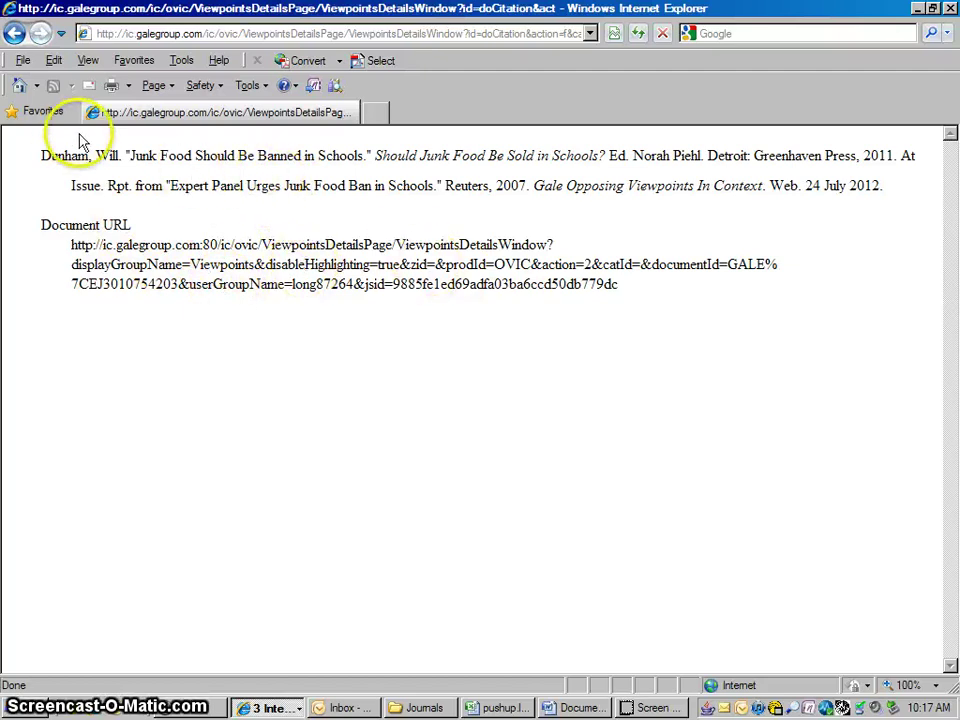
click(43, 152)
drag(43, 152, 902, 178)
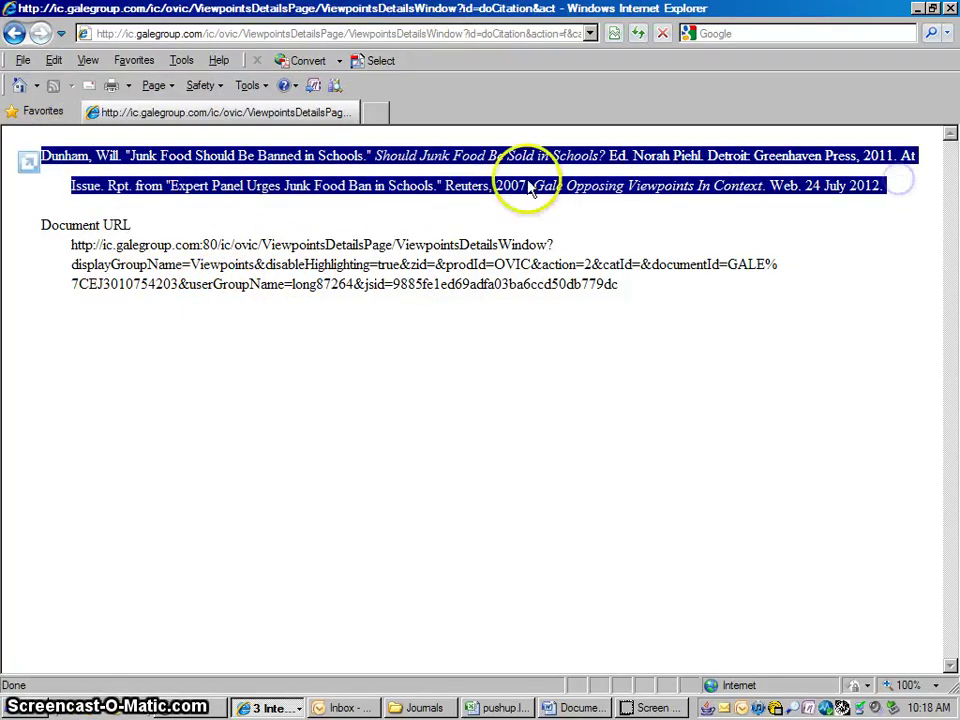
right_click(494, 192)
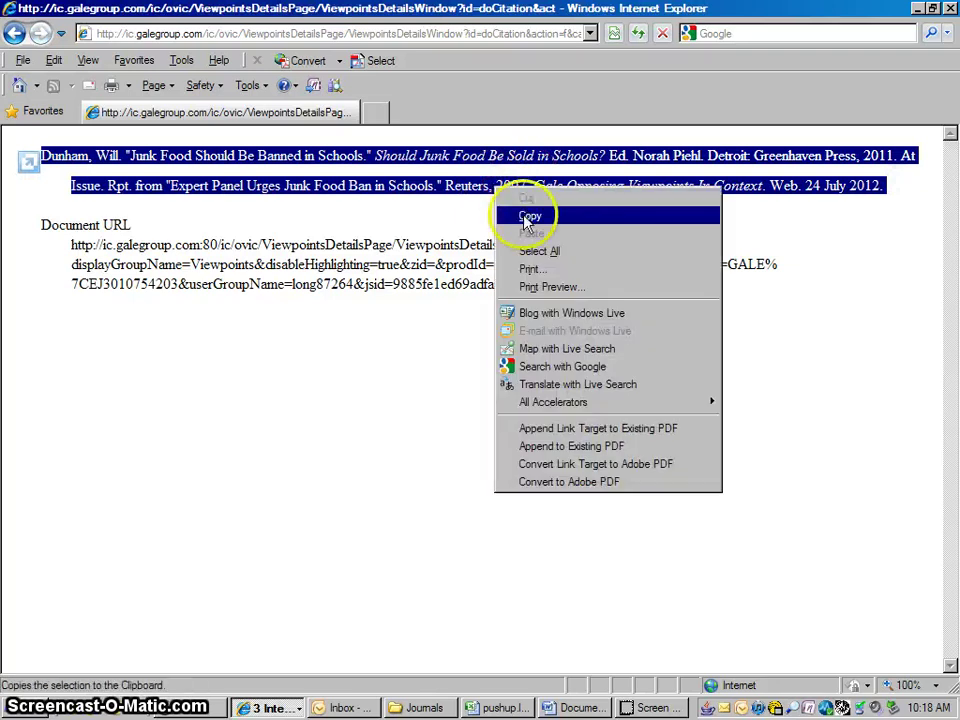
click(528, 209)
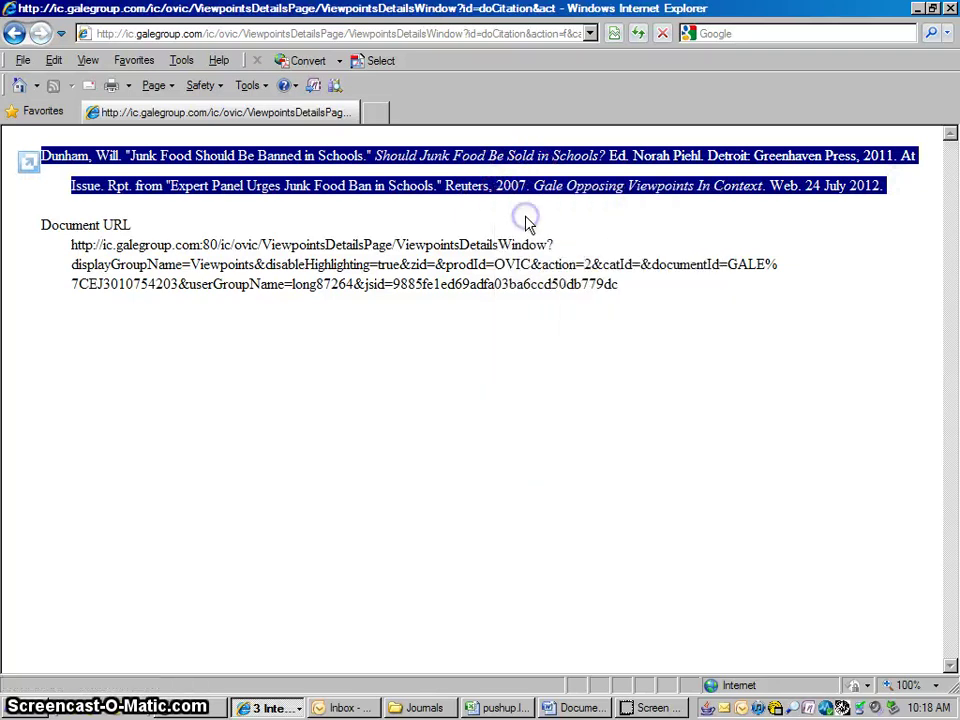
In Word, paste the Dunham citation on the line below the 'Works Cited' heading.
click(580, 708)
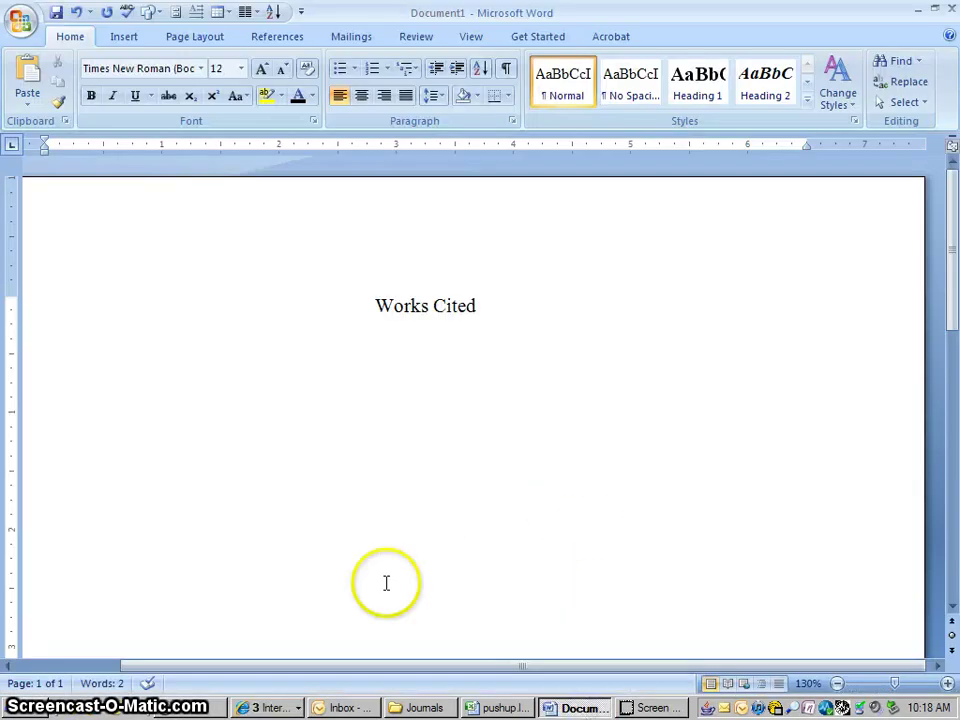
drag(310, 670, 167, 669)
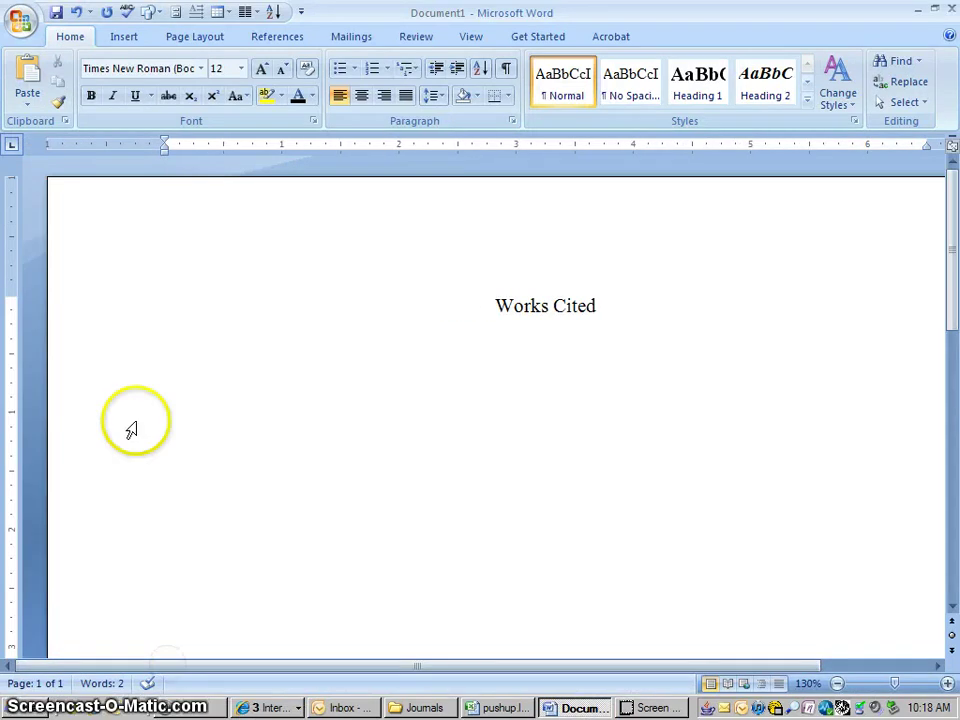
click(170, 352)
right_click(171, 353)
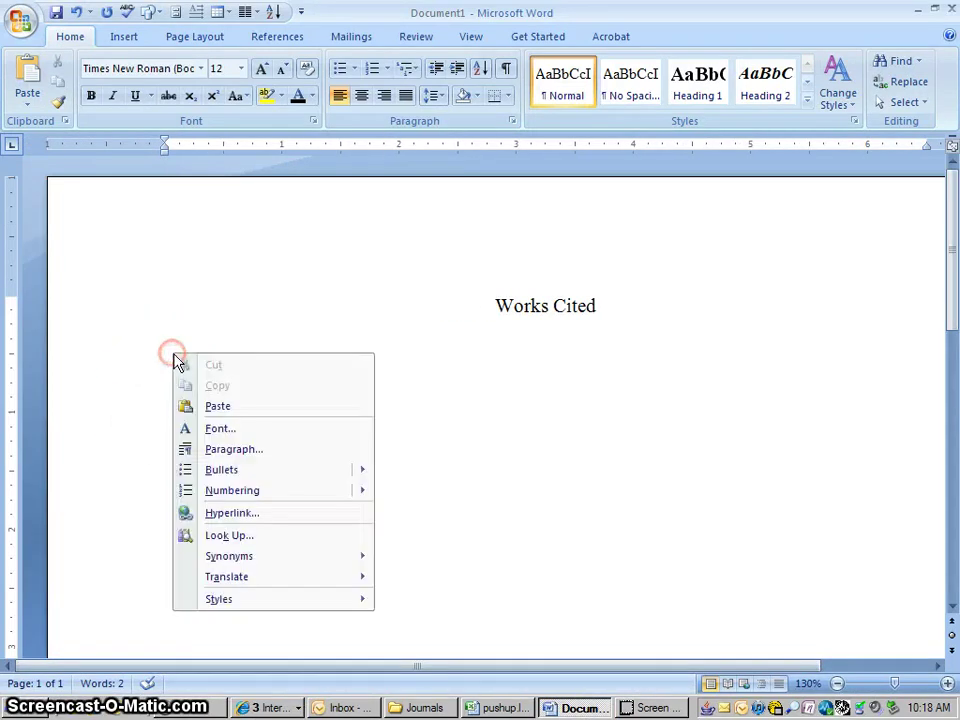
click(232, 407)
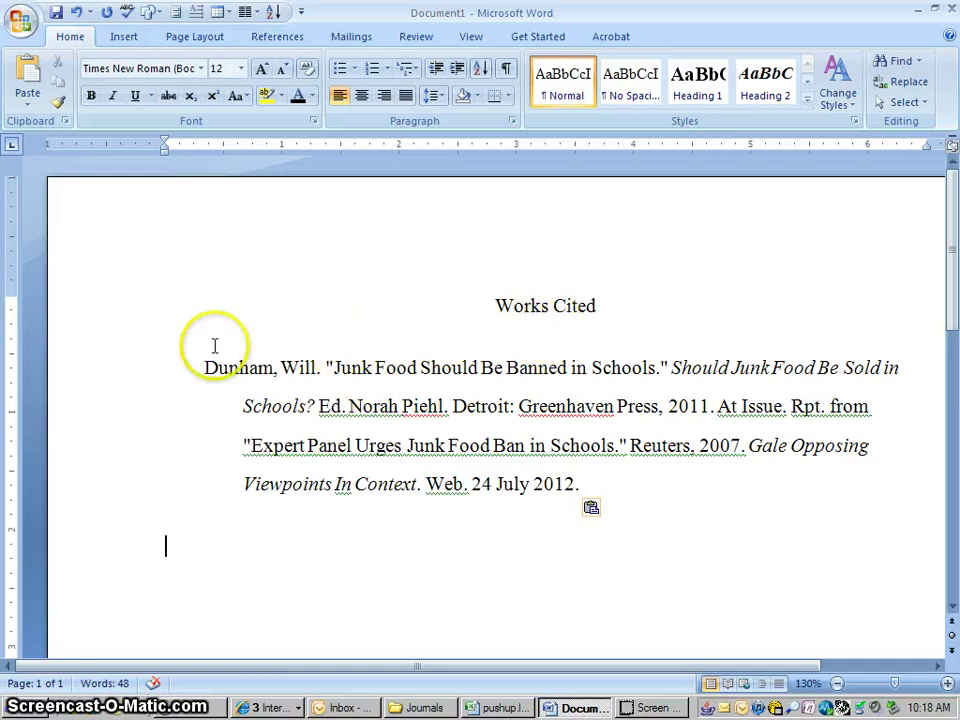
drag(211, 356, 229, 383)
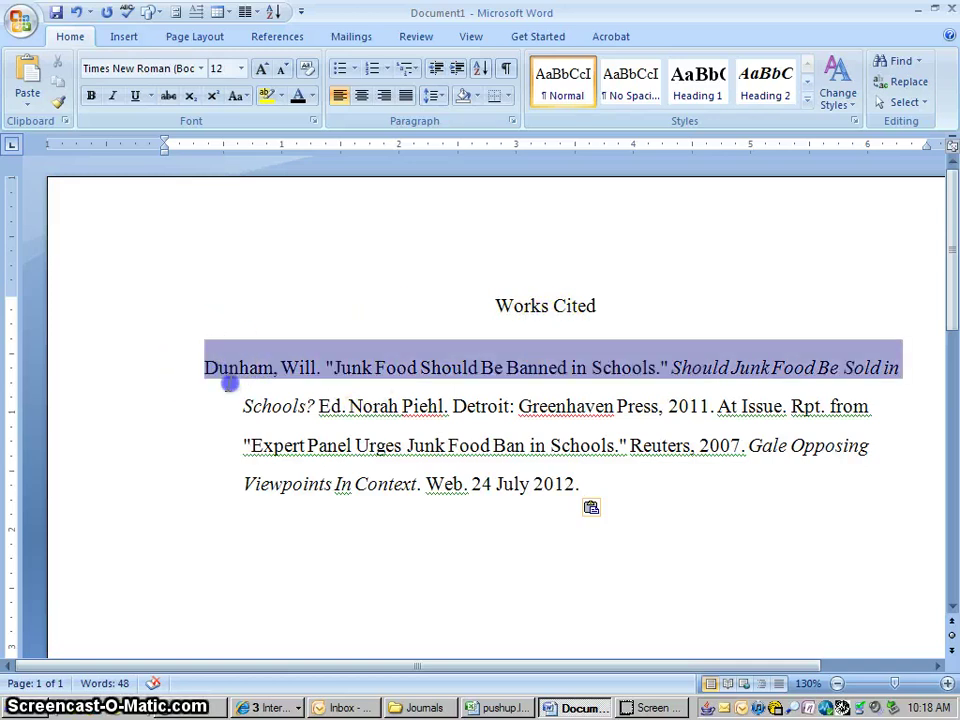
click(279, 244)
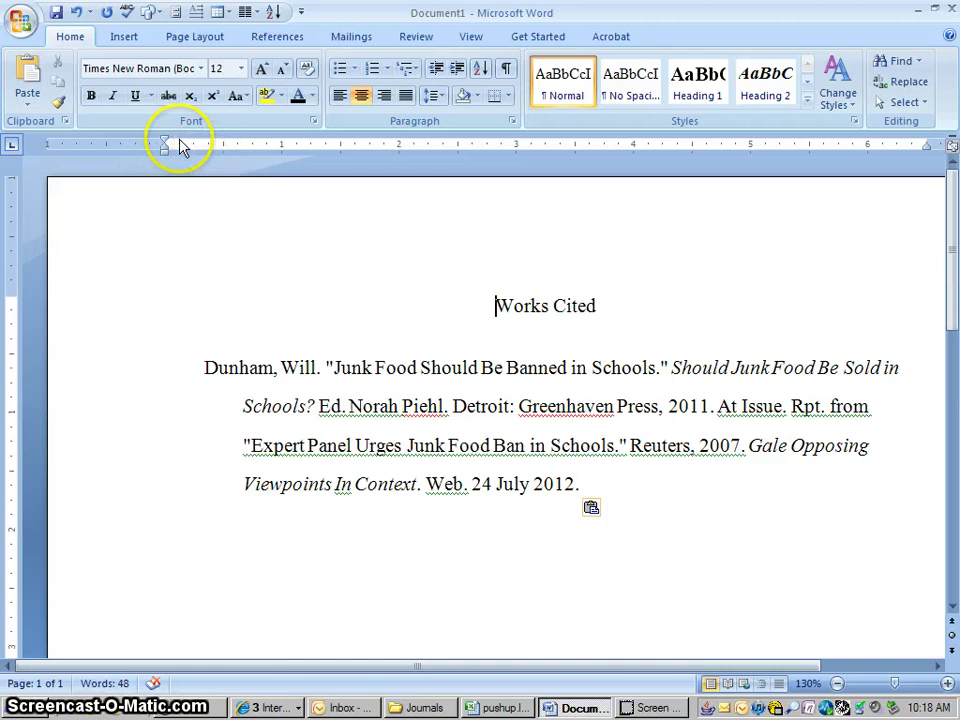
Confirm the ruler is visible, then select the Dunham entry from 'Dunham' through '2012.'.
click(471, 38)
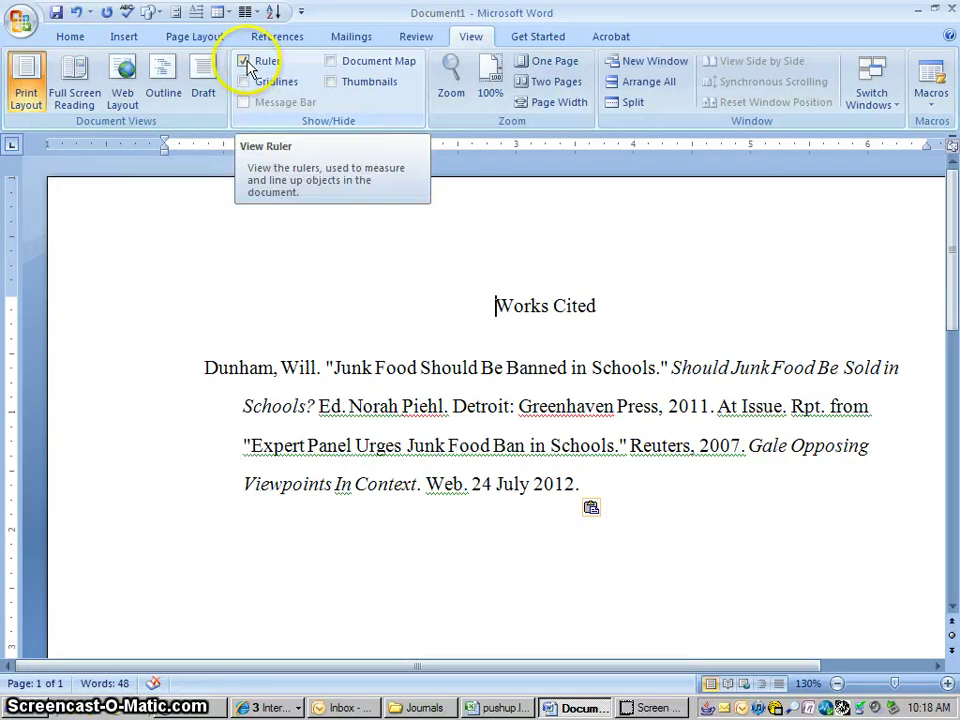
click(70, 38)
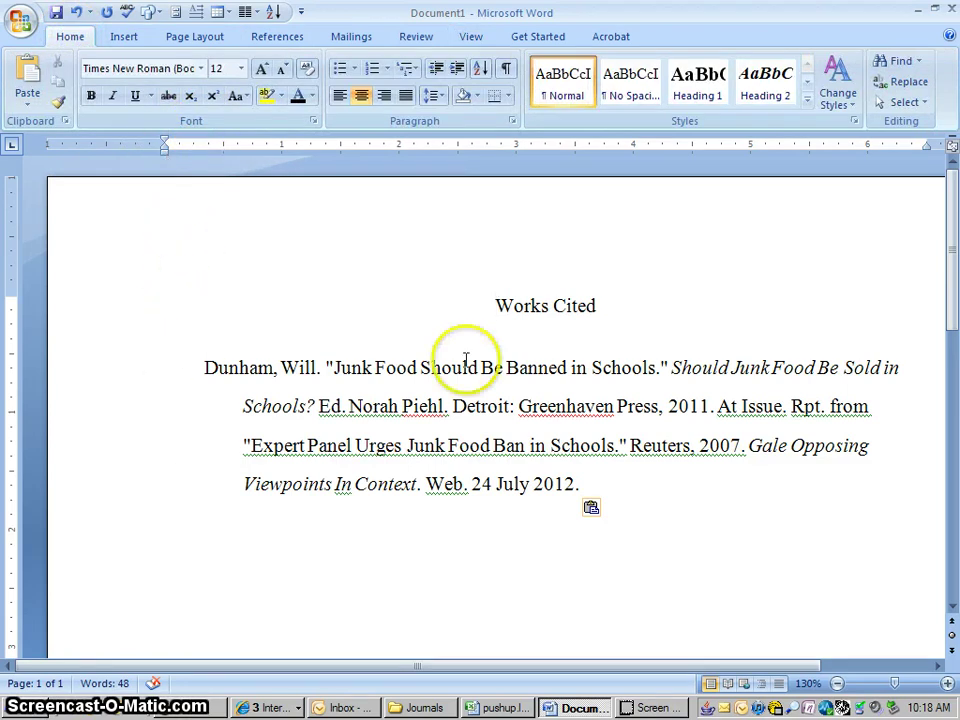
drag(953, 298, 949, 360)
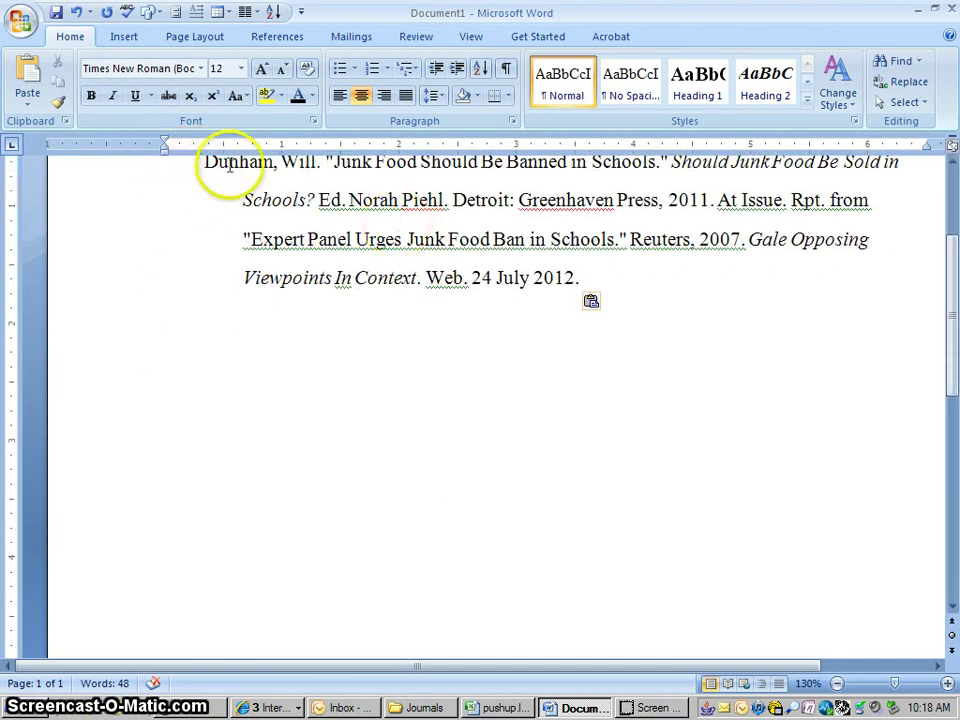
drag(953, 293, 955, 215)
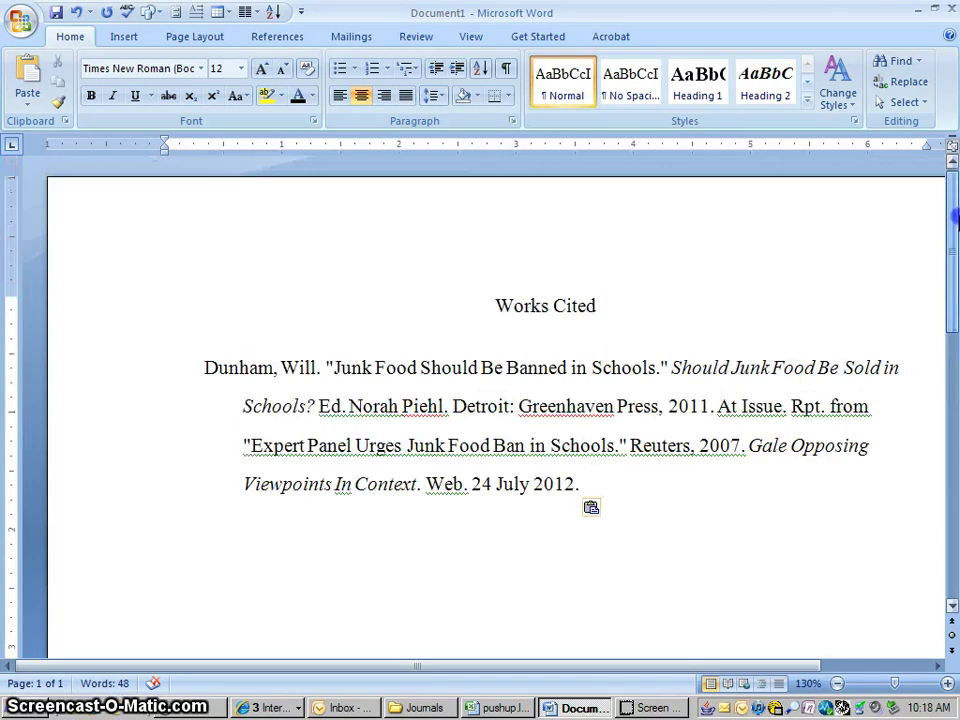
click(482, 303)
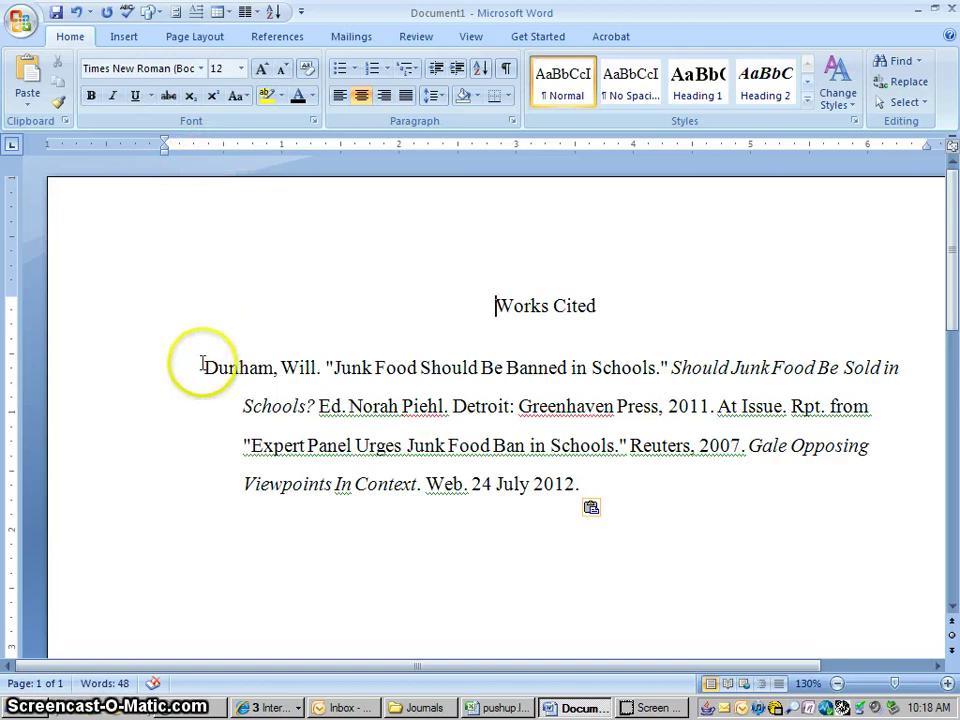
drag(240, 380, 590, 468)
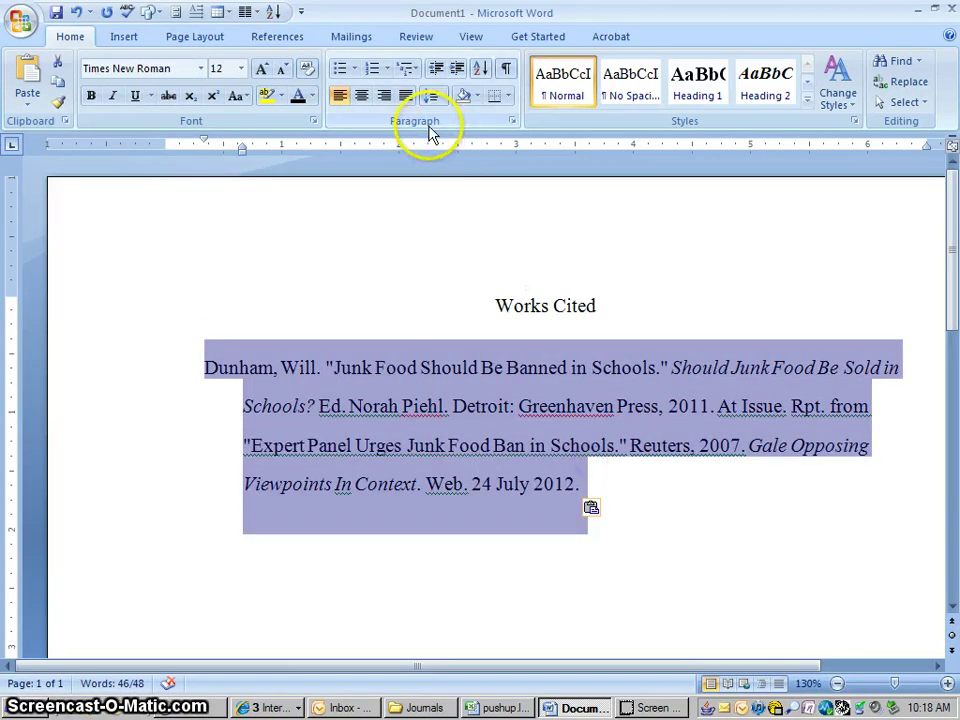
Format the Dunham entry: left indent 0", hanging 0.5", double spacing, no extra same-style spacing.
click(512, 122)
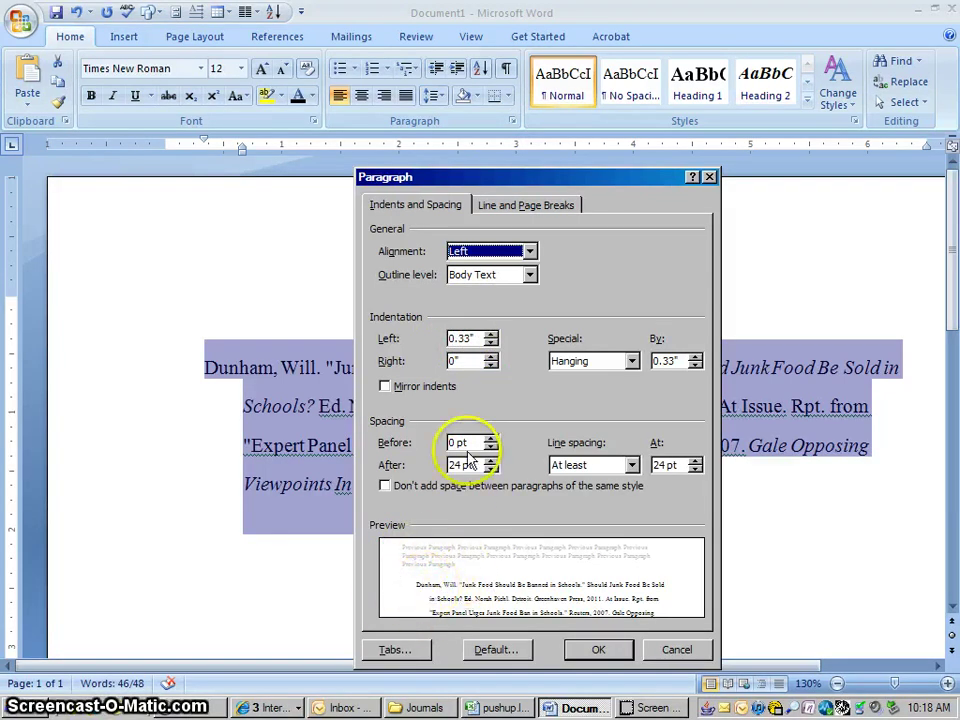
click(490, 345)
click(490, 345)
click(490, 345)
click(490, 345)
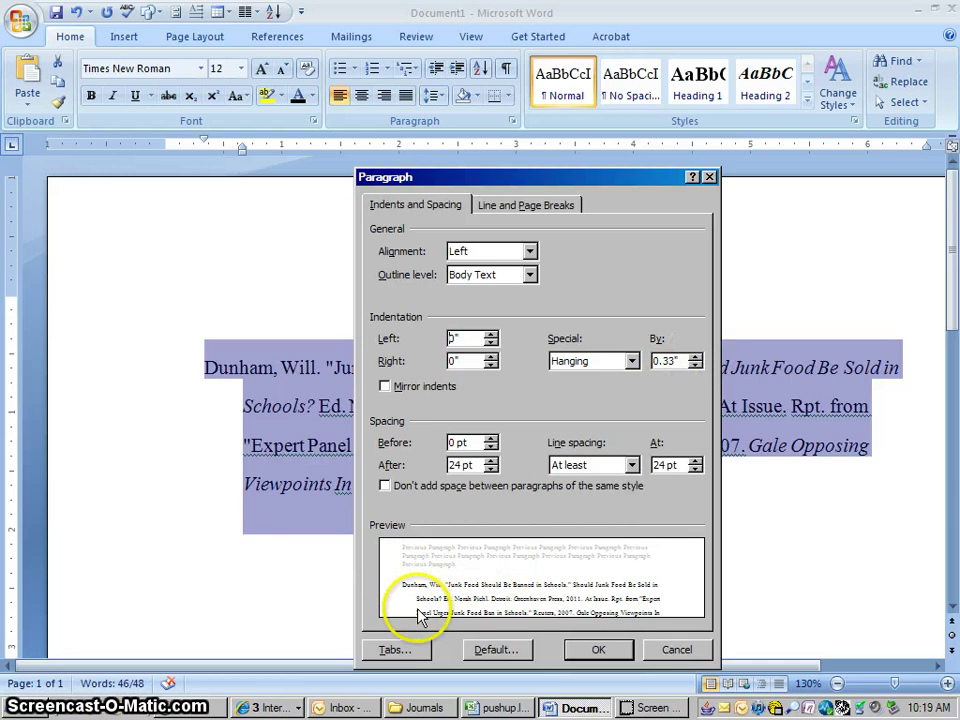
click(694, 356)
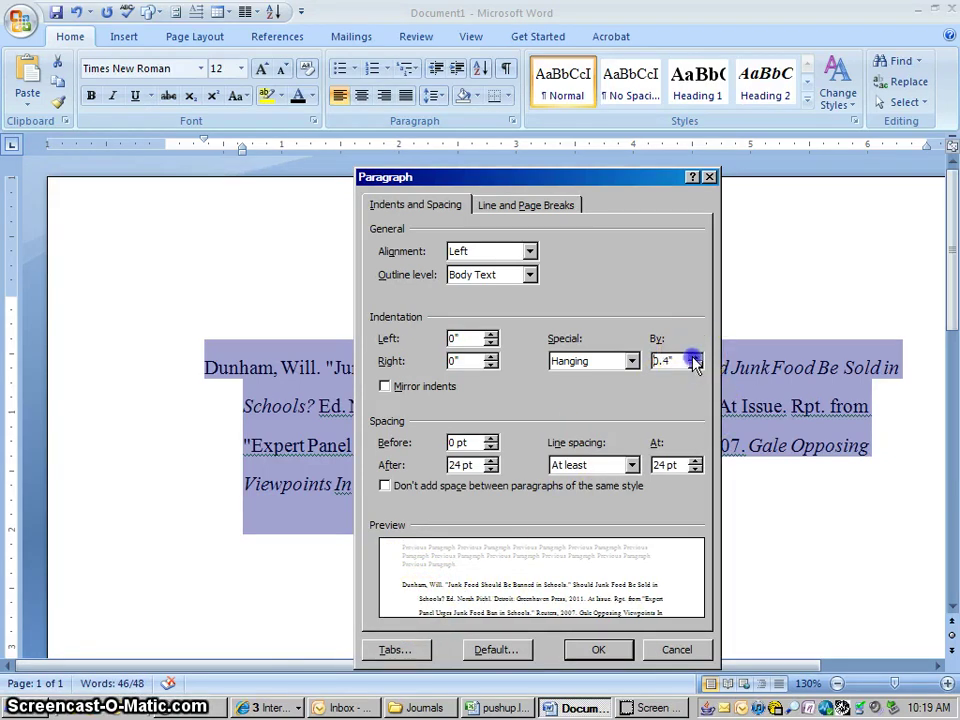
click(633, 469)
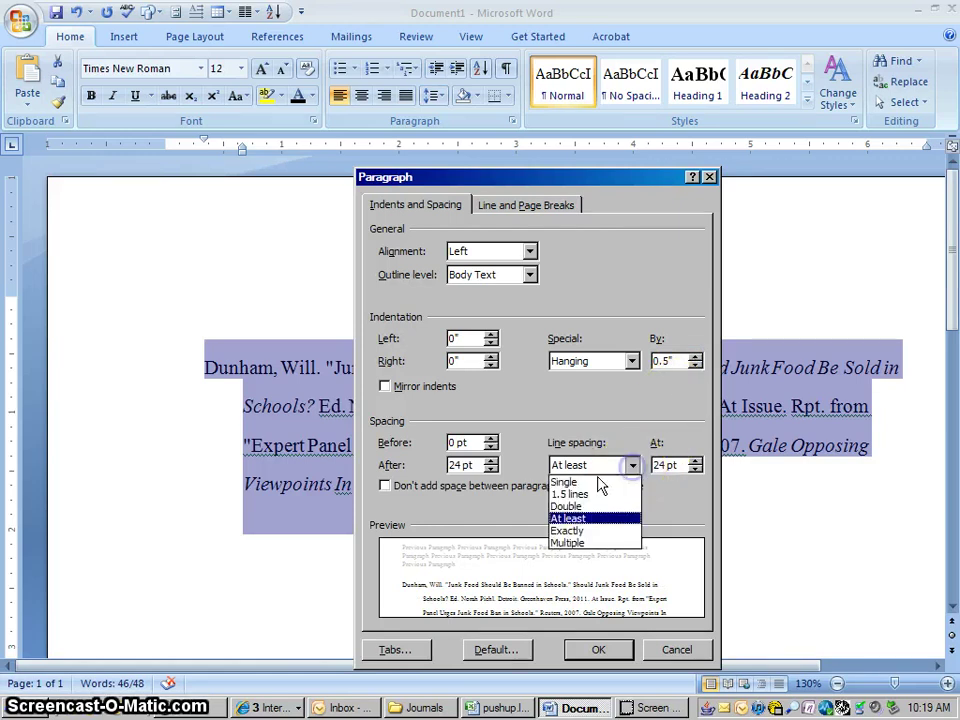
click(577, 507)
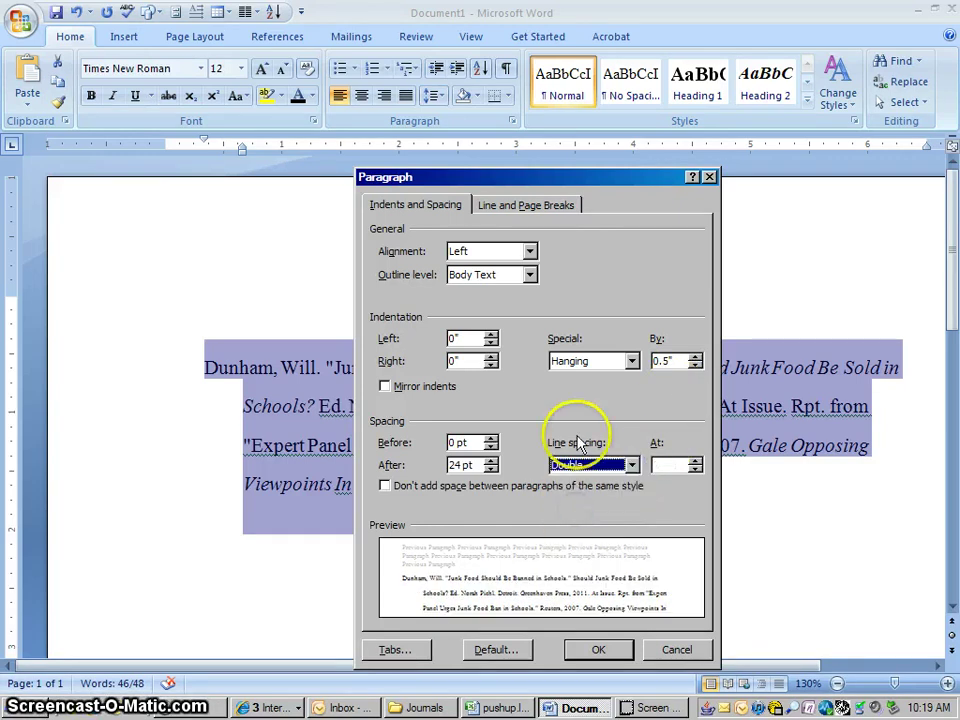
click(385, 487)
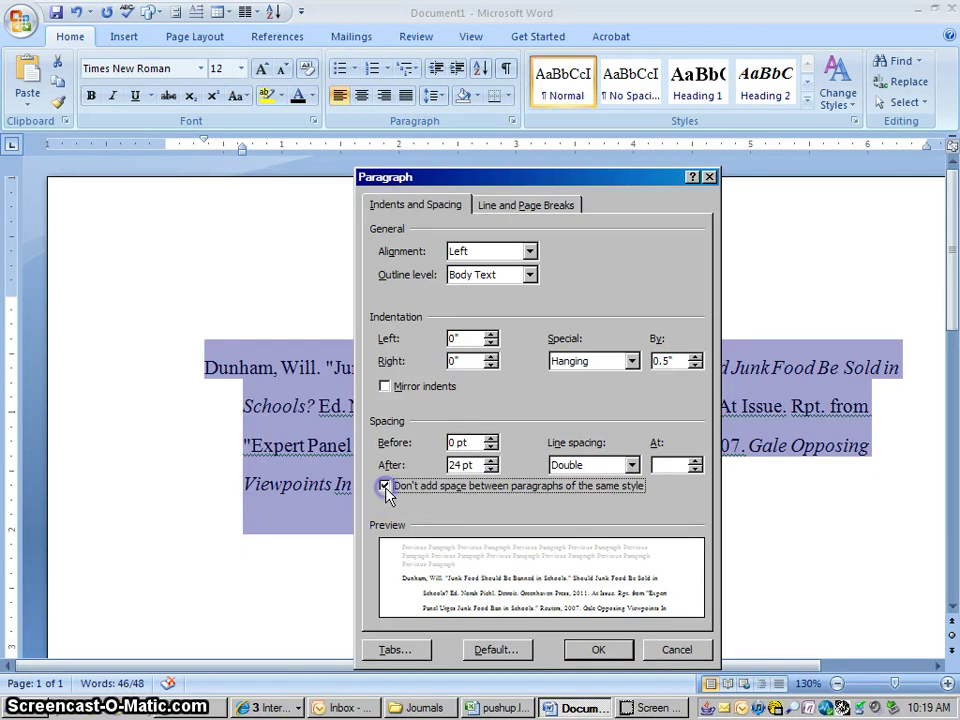
click(600, 651)
Deselect the entry and place the cursor at the end of the Dunham citation.
click(600, 537)
click(546, 328)
click(606, 306)
click(544, 325)
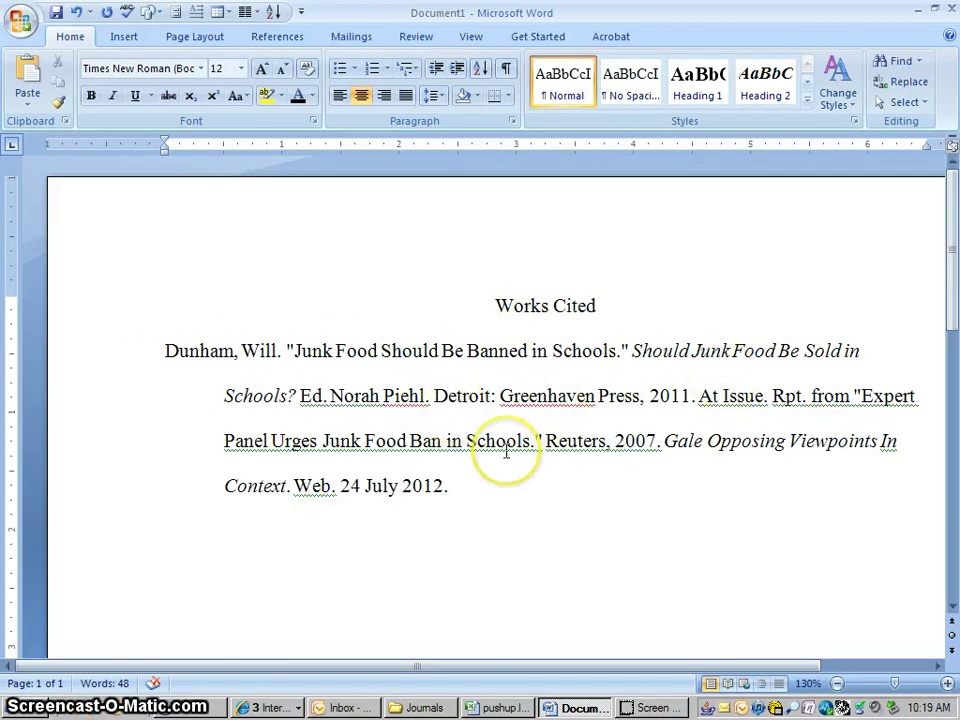
click(480, 488)
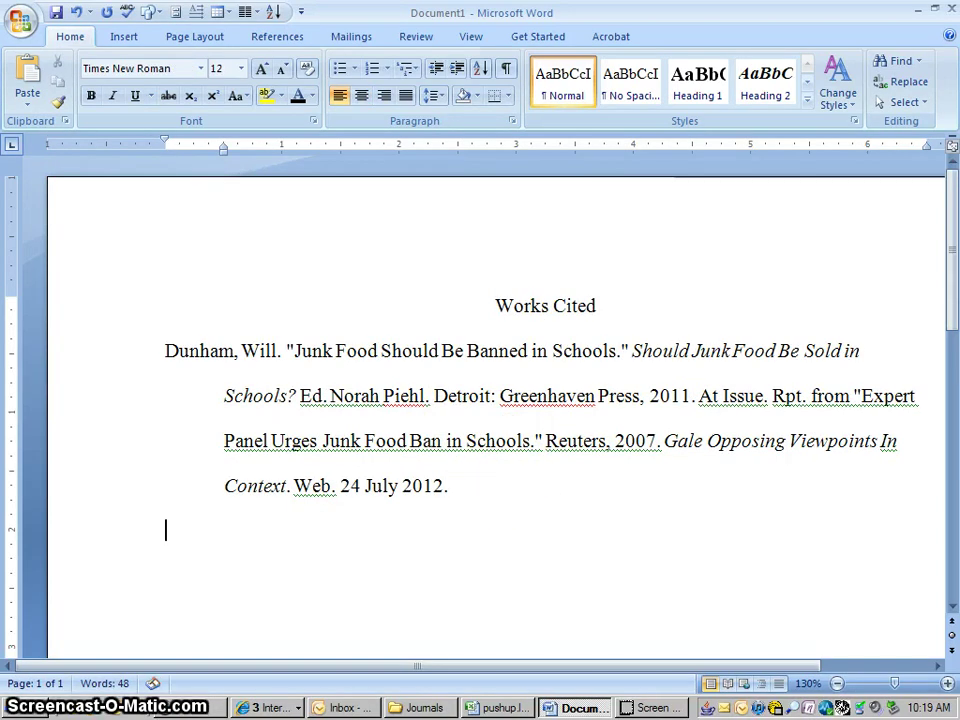
Return to the Junk Food topic page and open 'Limiting School Food Choices Can Go Too Far'.
click(270, 707)
click(312, 648)
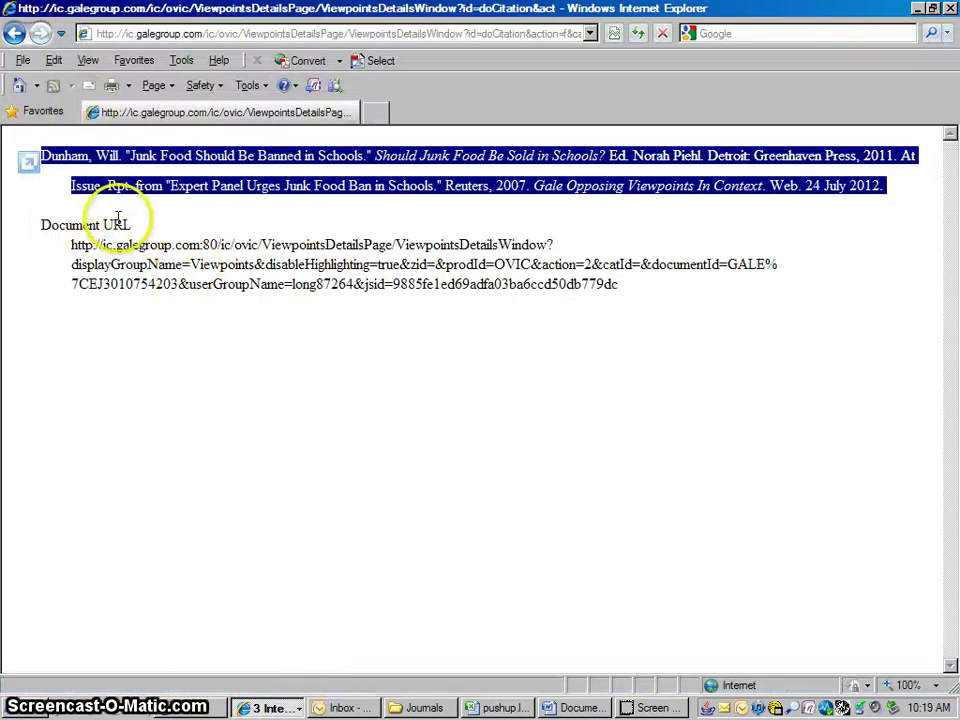
click(18, 35)
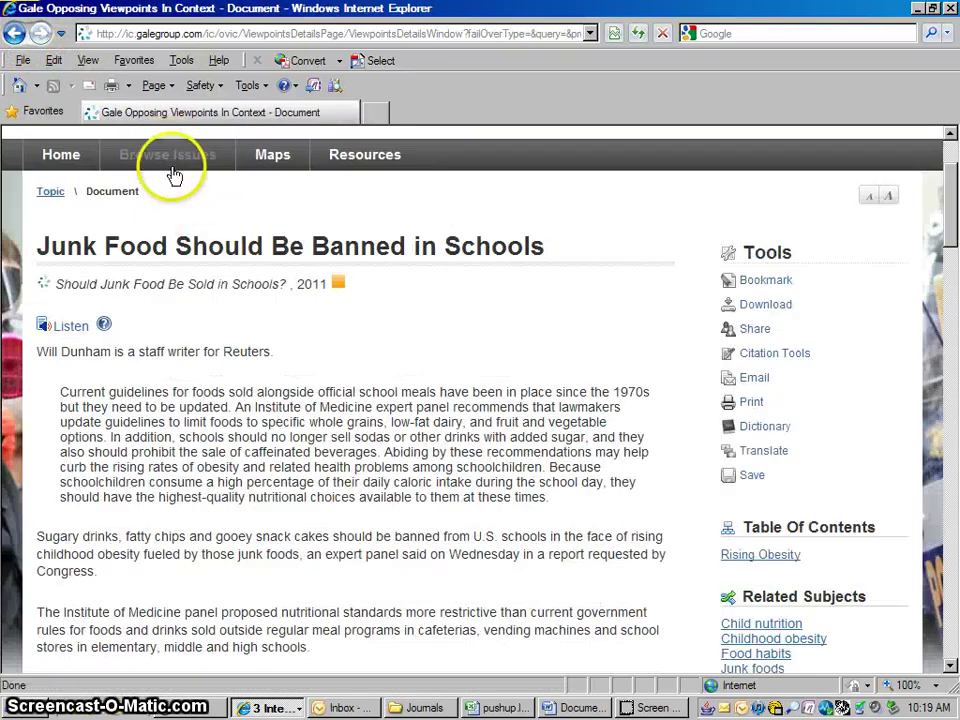
click(52, 199)
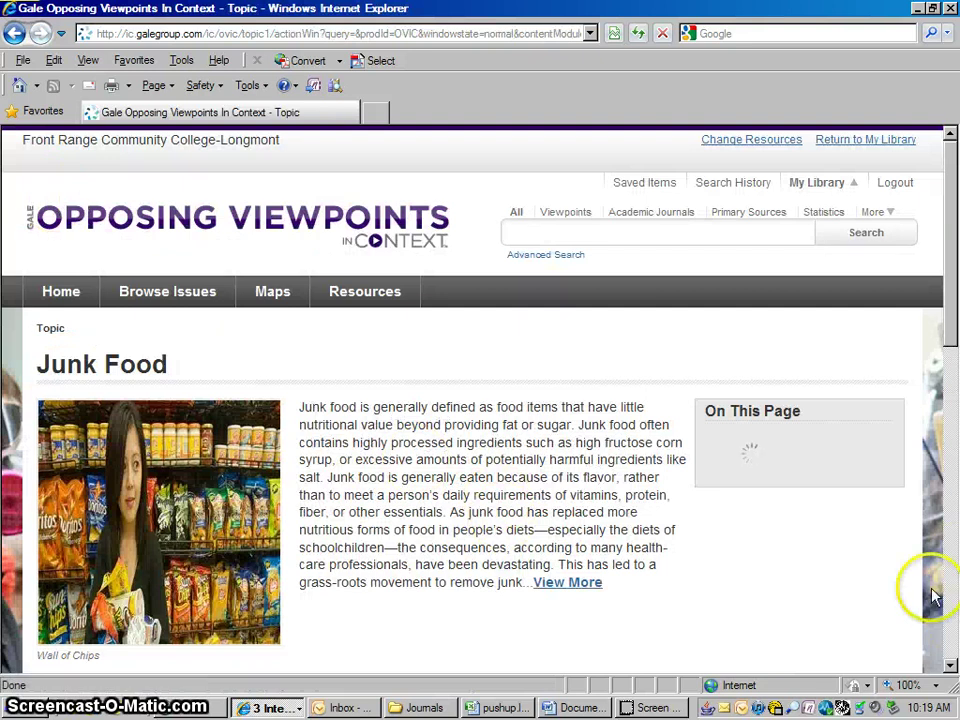
click(950, 667)
click(950, 667)
click(950, 667)
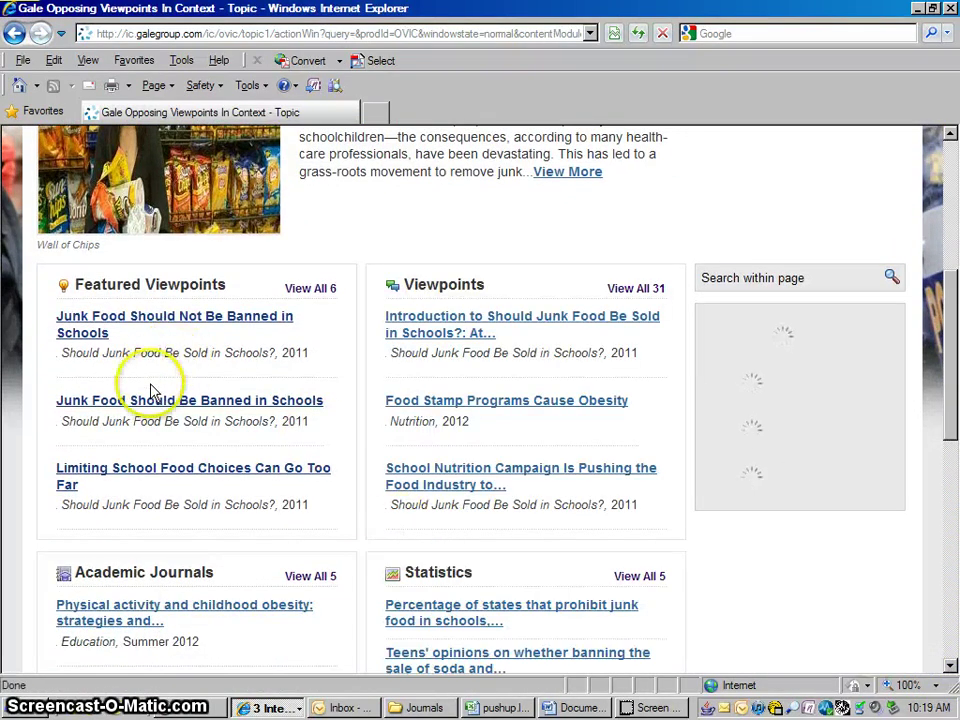
click(143, 476)
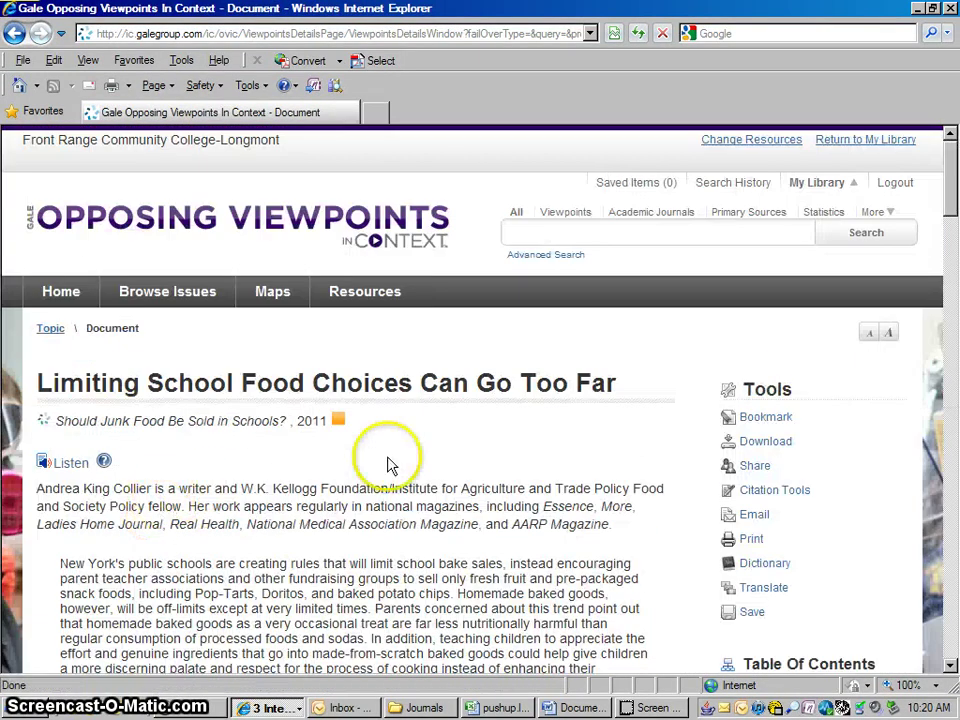
Download the Collier article's MLA citation and open it in the browser.
click(806, 494)
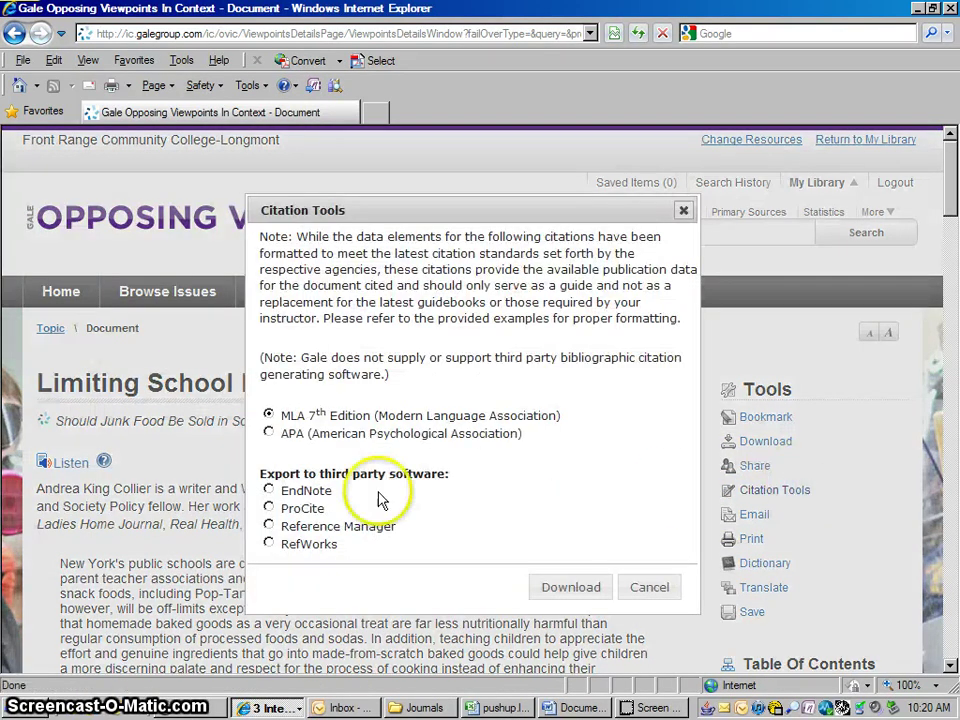
click(572, 590)
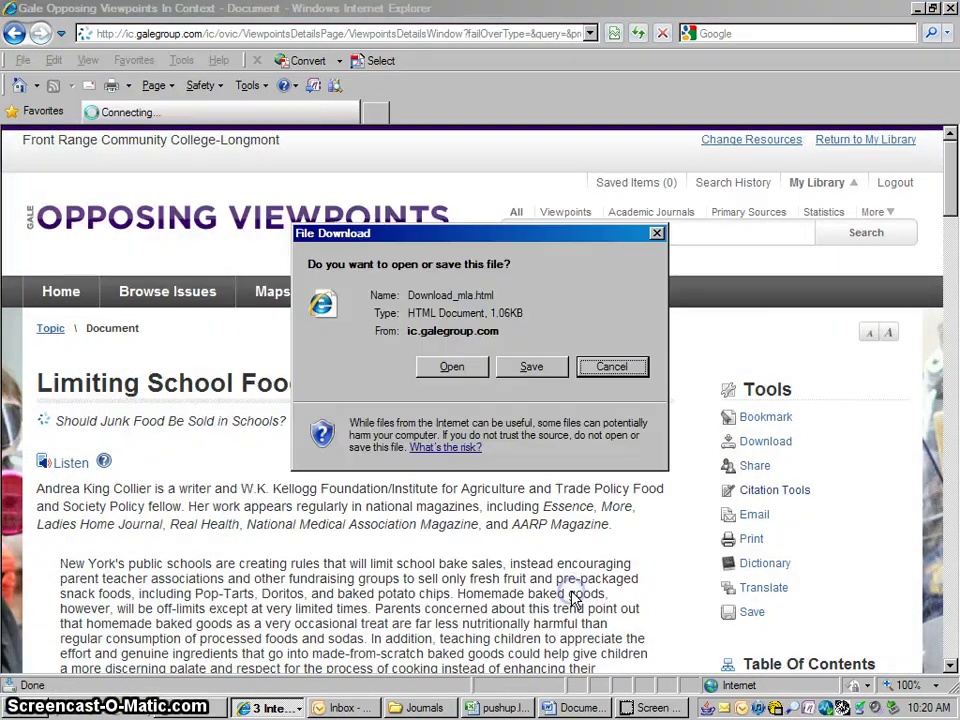
click(453, 367)
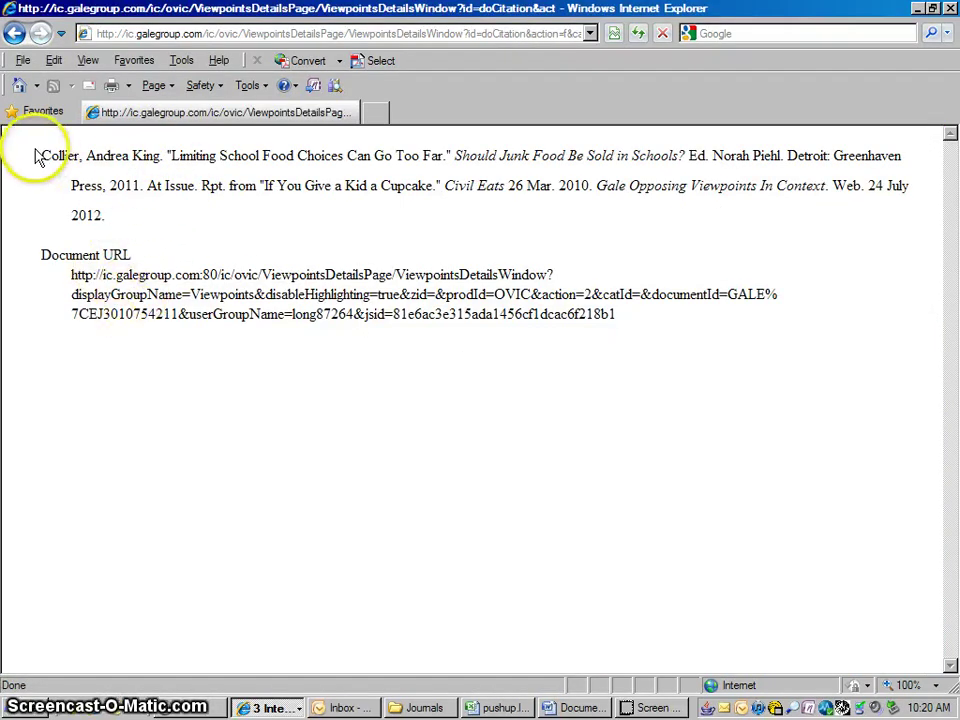
Copy the full Collier citation text and switch back to the Word document.
drag(39, 155, 130, 217)
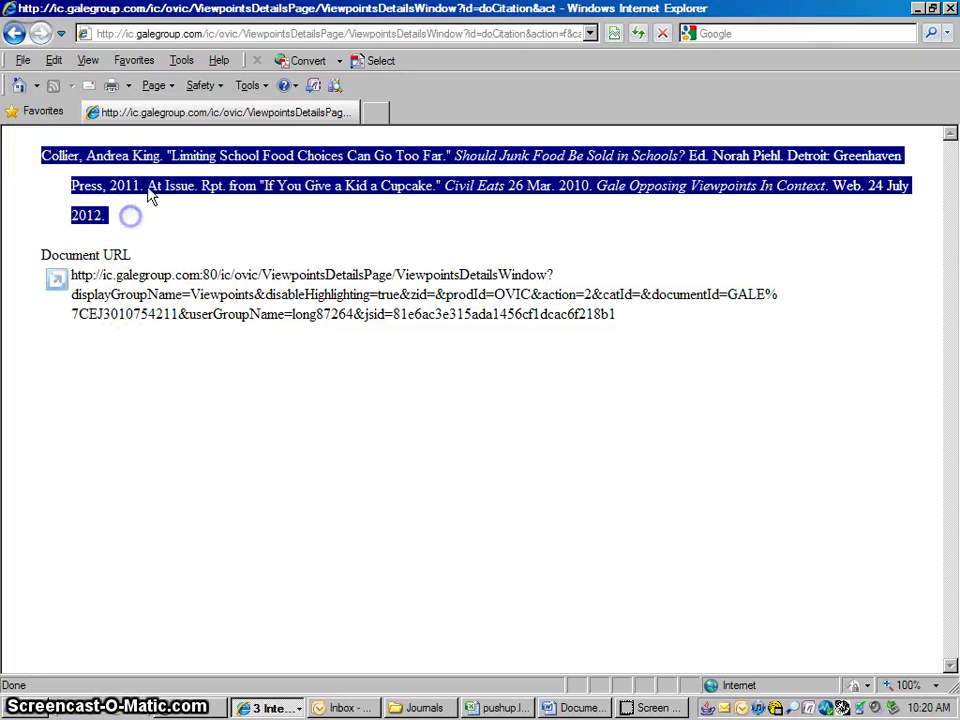
right_click(150, 193)
click(189, 222)
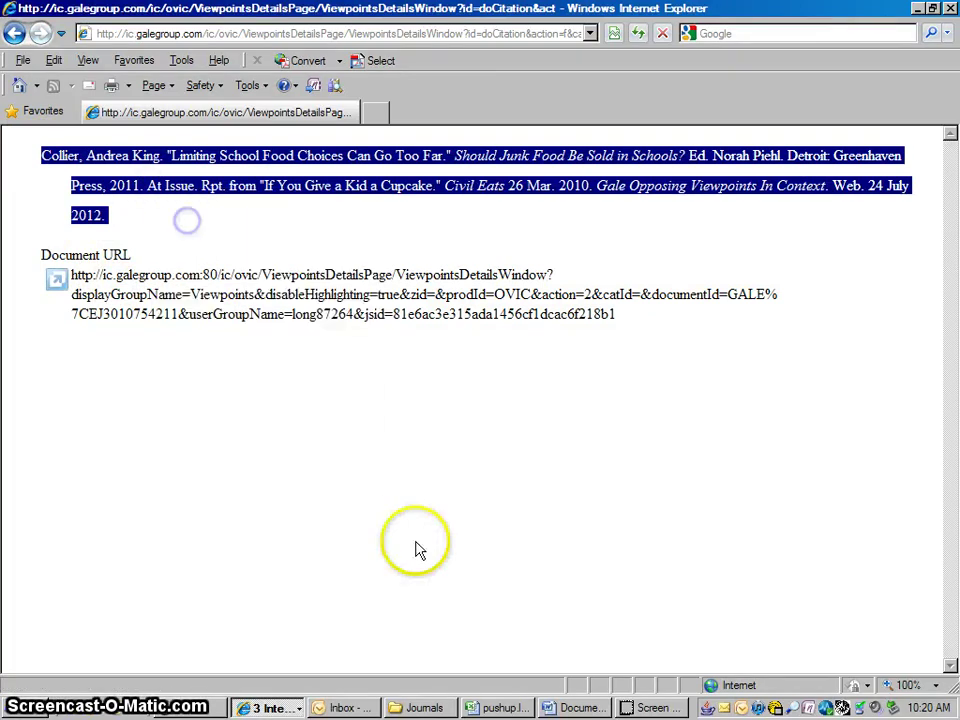
click(578, 707)
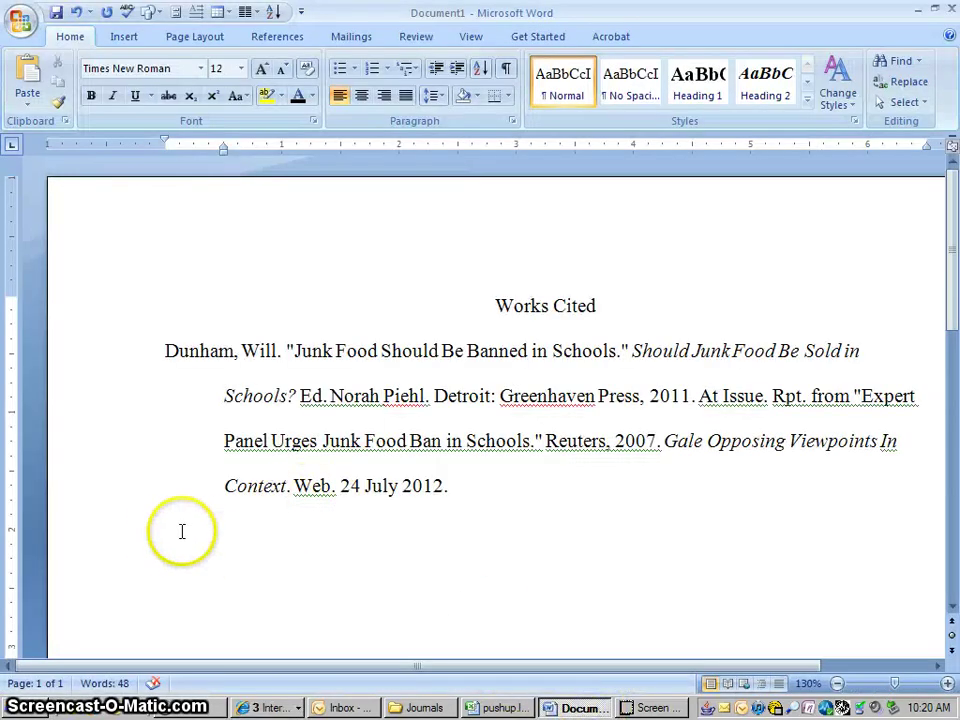
Paste the Collier citation on the empty line below Dunham and select it.
right_click(168, 533)
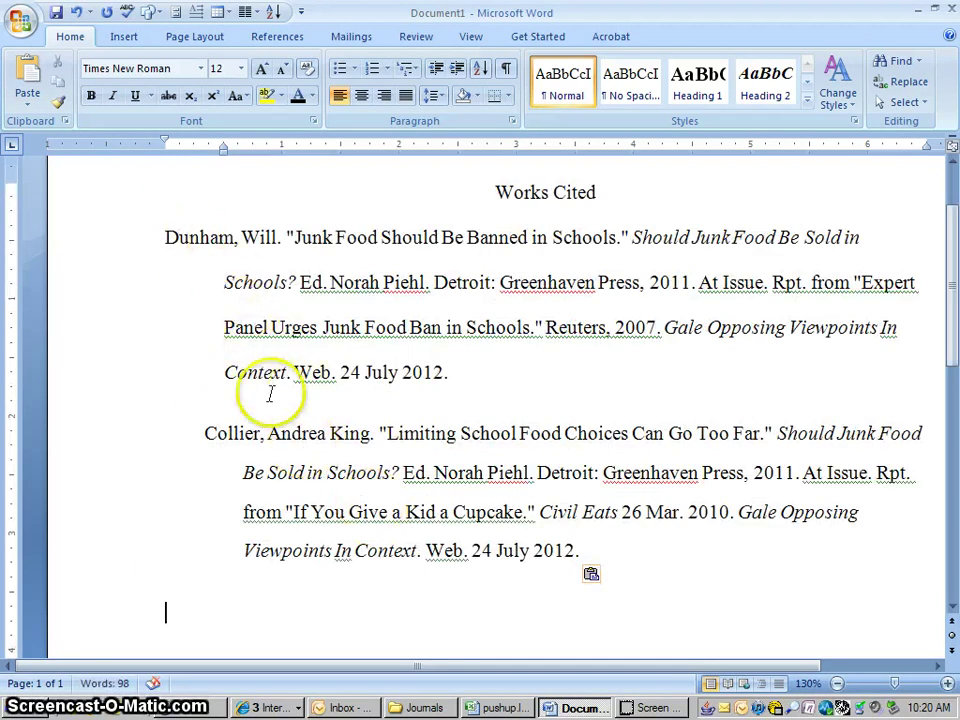
click(204, 433)
drag(204, 433, 617, 536)
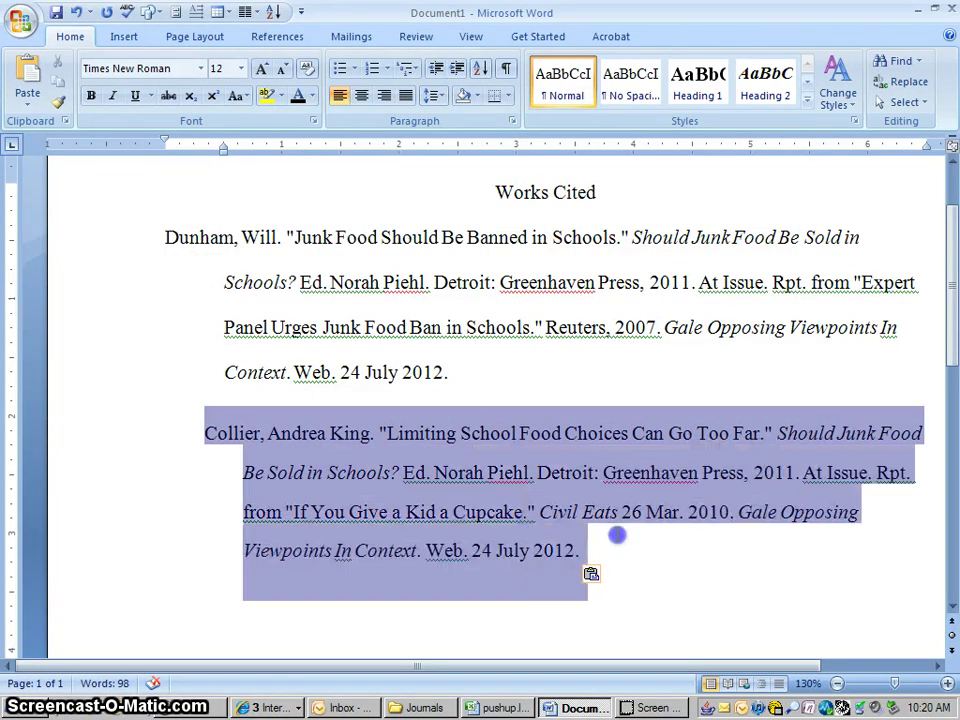
Give the Collier entry left indent 0", hanging 0.5", double spacing and no extra paragraph spacing.
click(514, 123)
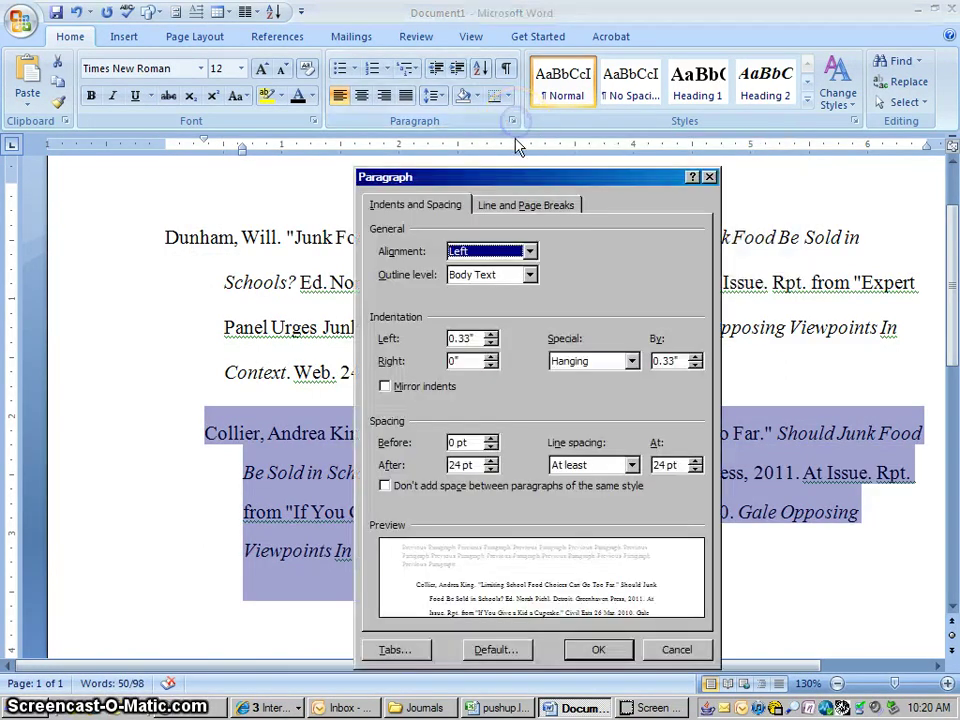
click(490, 345)
click(490, 345)
click(490, 345)
click(695, 356)
click(695, 356)
click(632, 464)
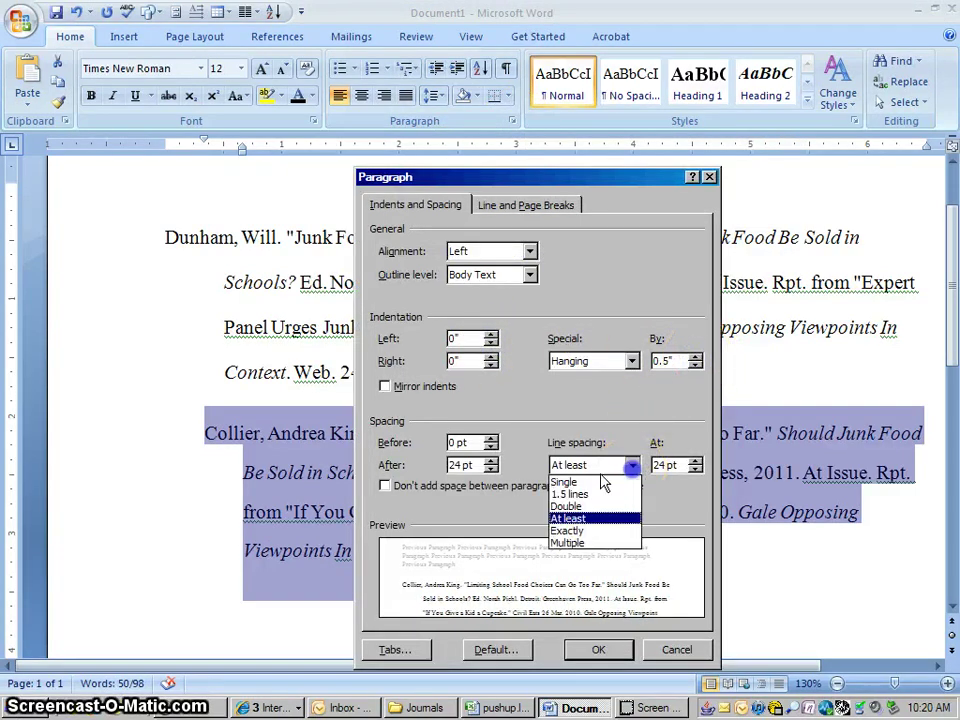
click(566, 506)
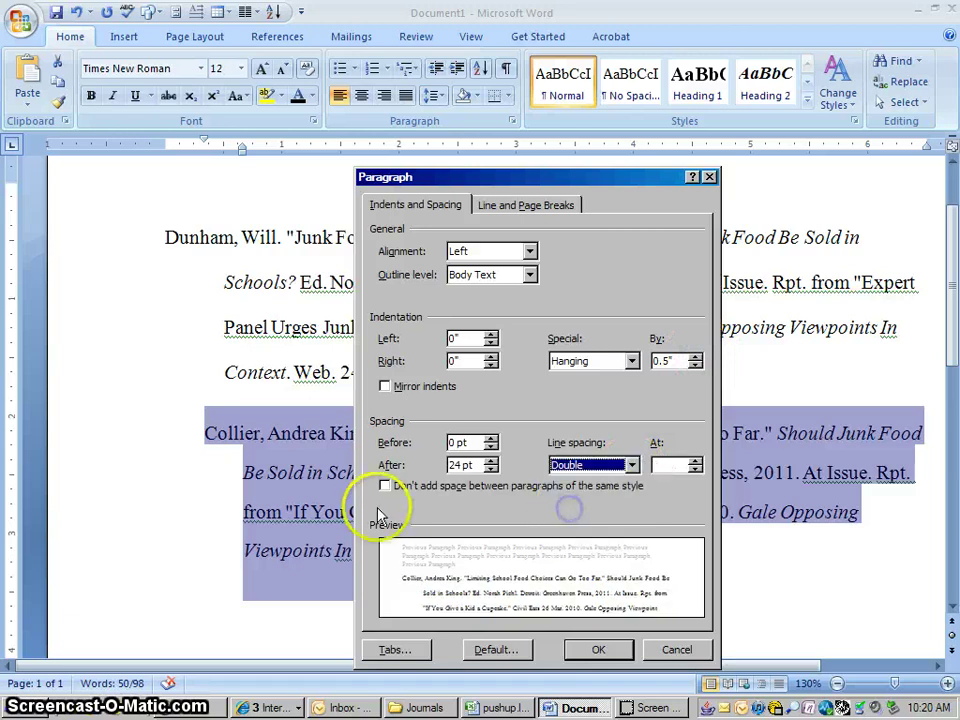
click(385, 486)
click(598, 650)
click(592, 599)
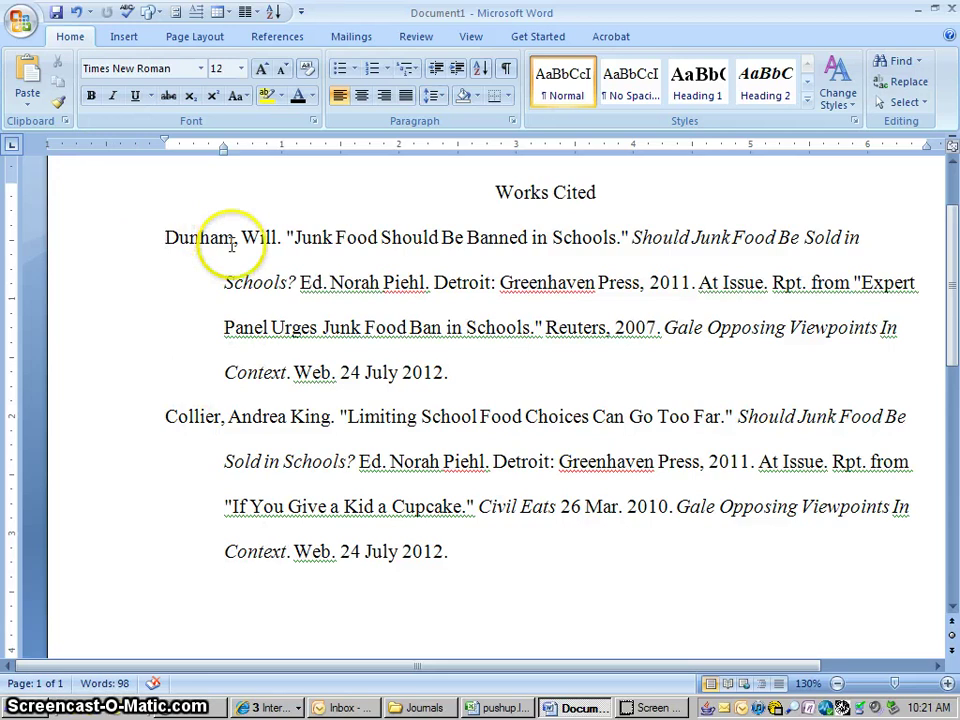
Sort both Works Cited entries A-Z by paragraph text, placing Collier above Dunham.
mouse_move(945, 285)
mouse_down()
mouse_move(945, 264)
mouse_move(953, 275)
mouse_up()
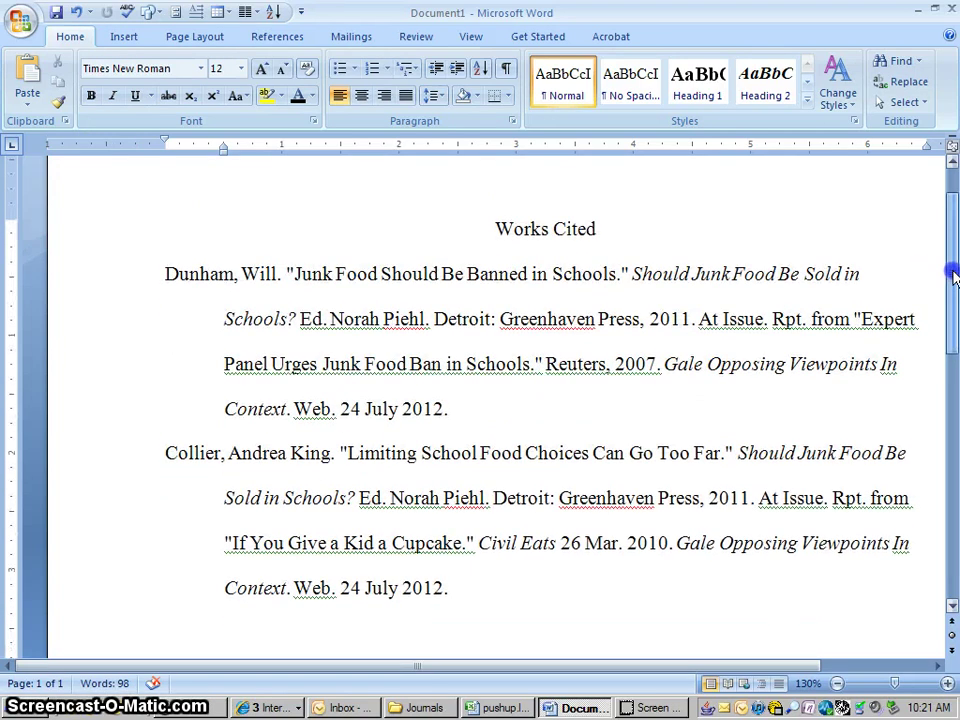
drag(160, 272, 480, 598)
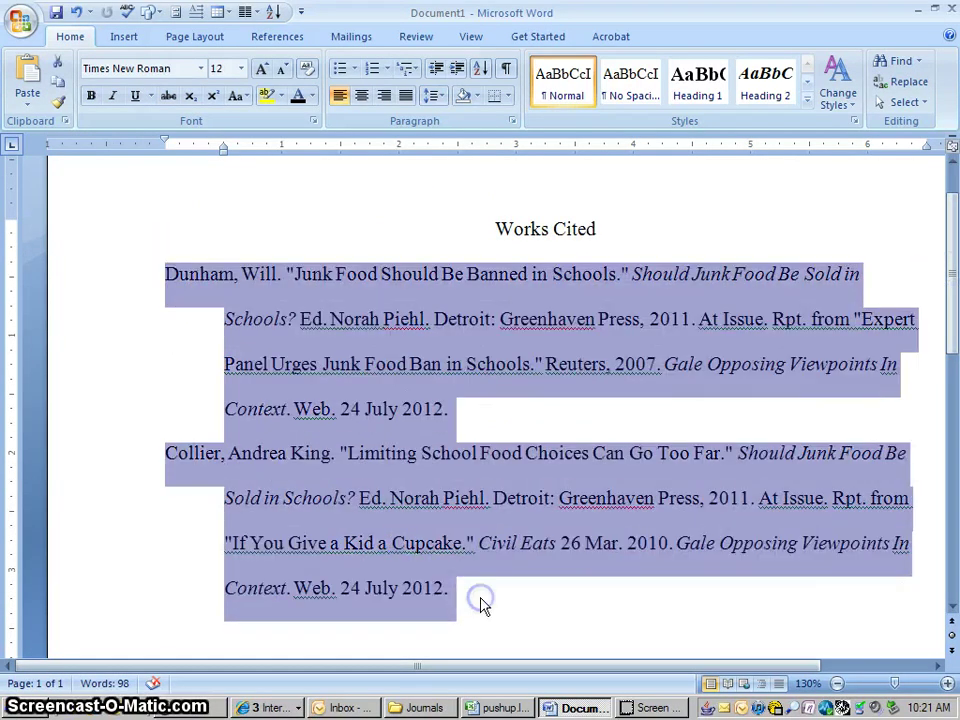
click(481, 72)
click(546, 462)
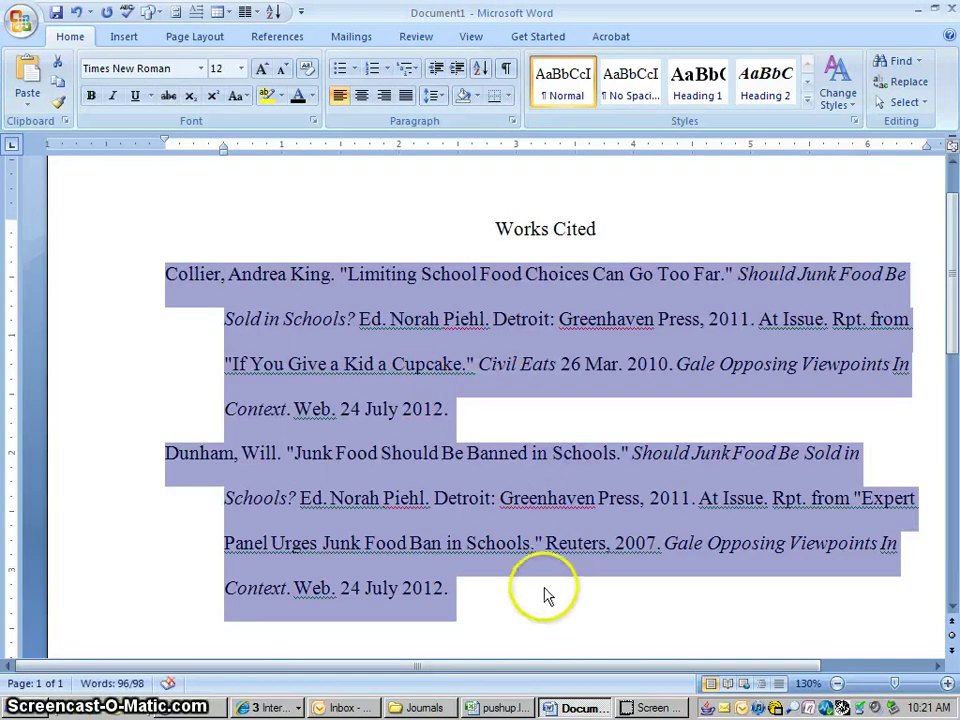
click(543, 606)
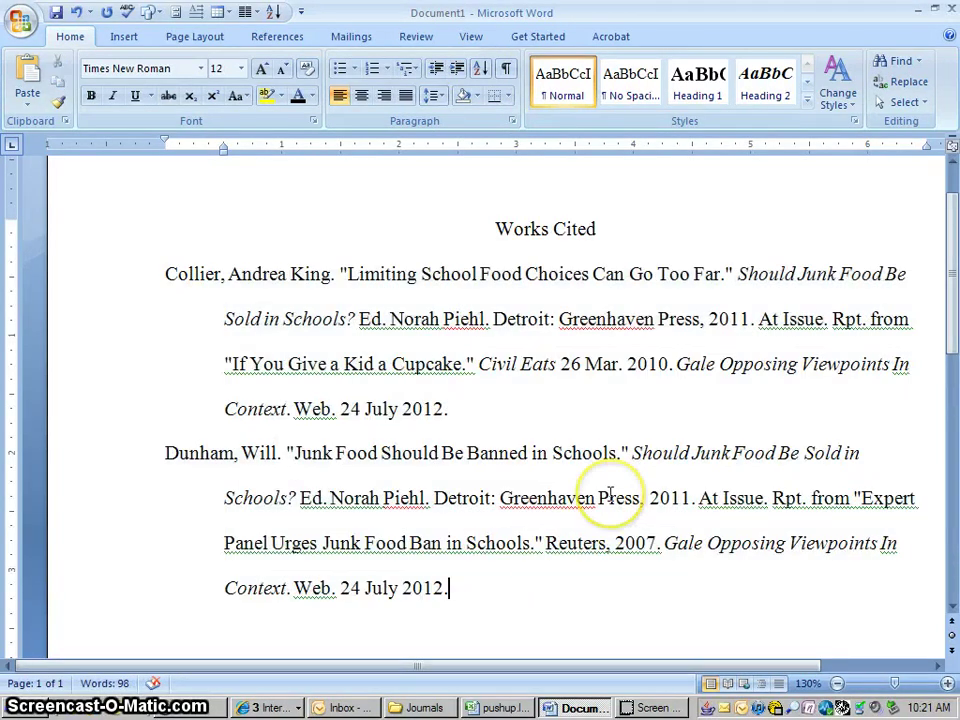